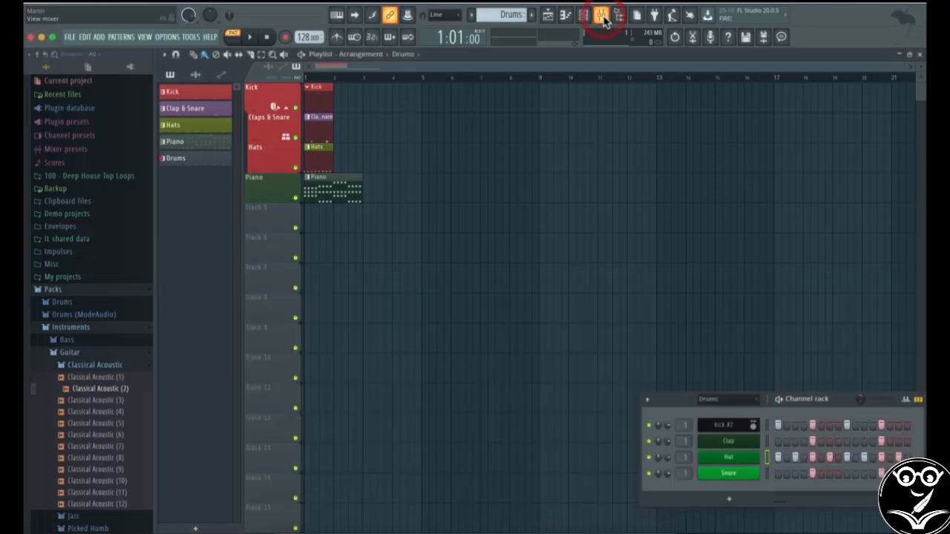
Open the mixer, move it up over the playlist and switch its layout to Compact
click(603, 21)
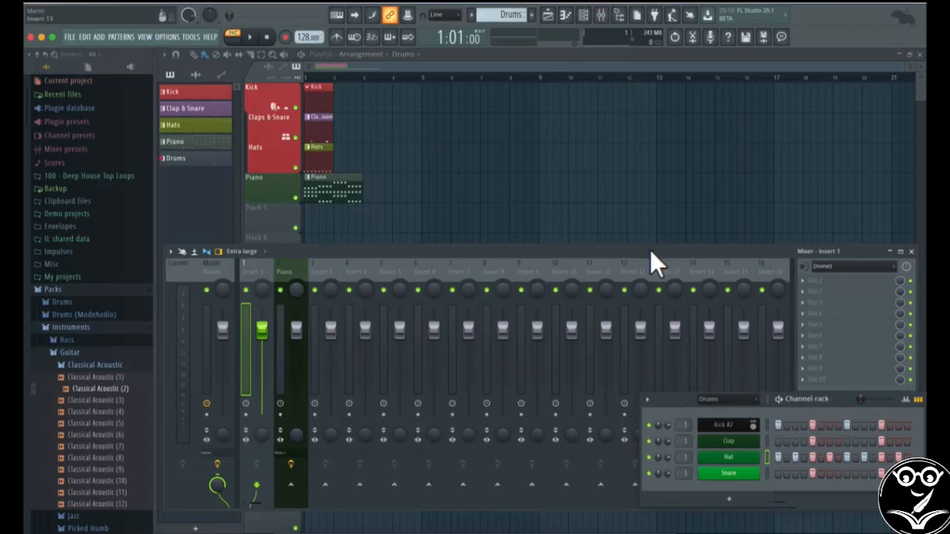
drag(650, 252, 648, 90)
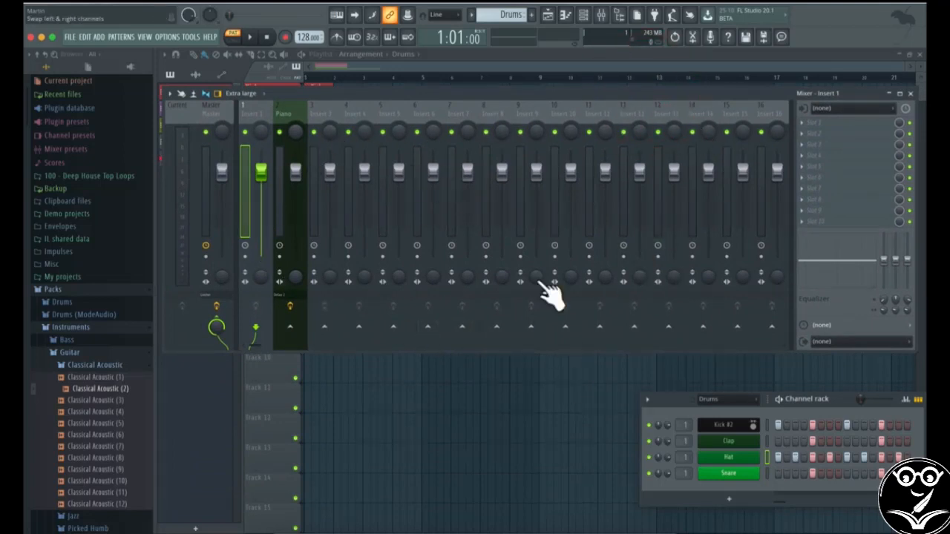
click(252, 94)
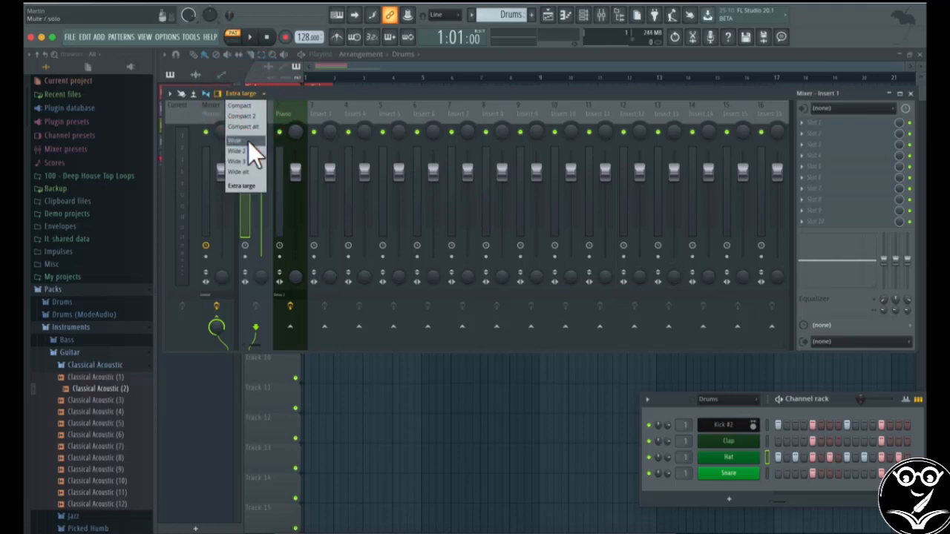
click(245, 106)
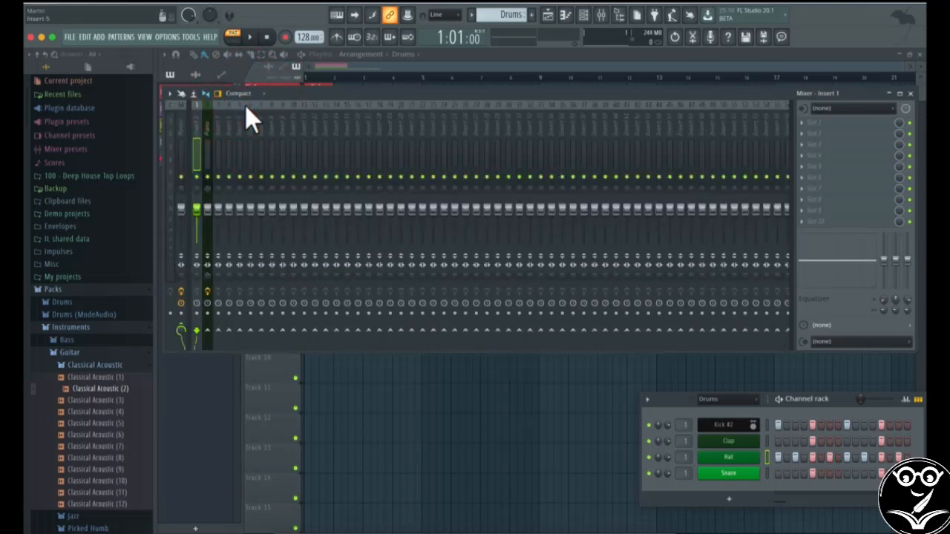
click(785, 344)
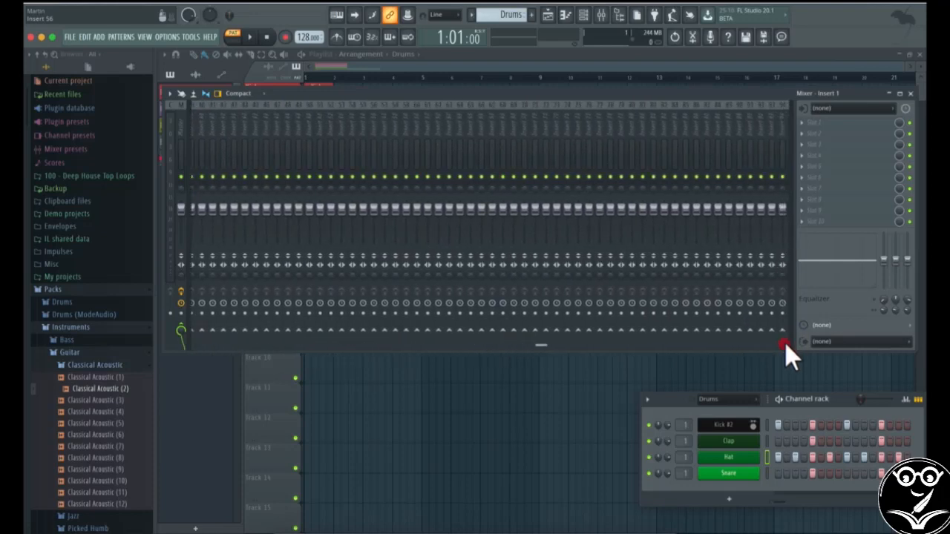
click(583, 346)
drag(583, 346, 101, 315)
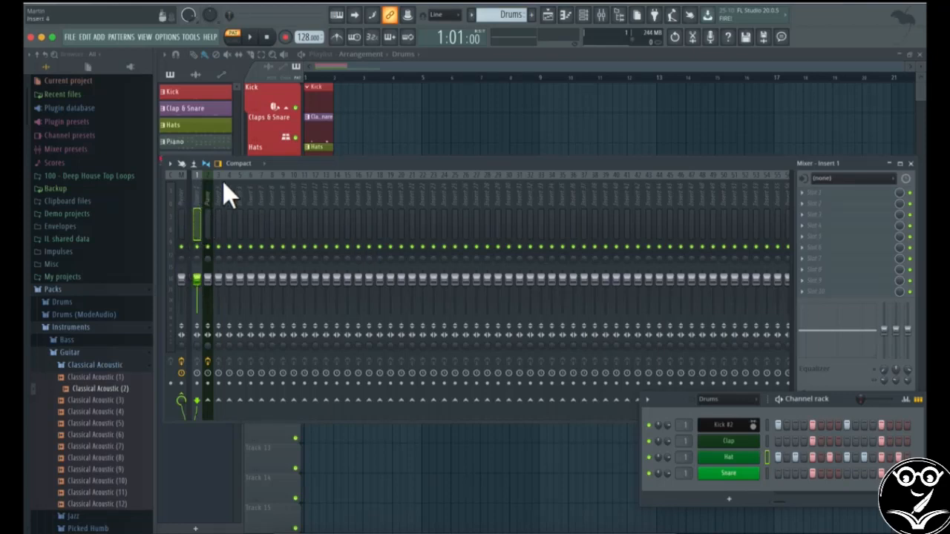
Place the channel rack above the mixer, show all channels and route Classical Acoustic (2) to mixer track 3
mouse_move(333, 168)
mouse_down()
mouse_move(394, 195)
mouse_move(323, 180)
mouse_up()
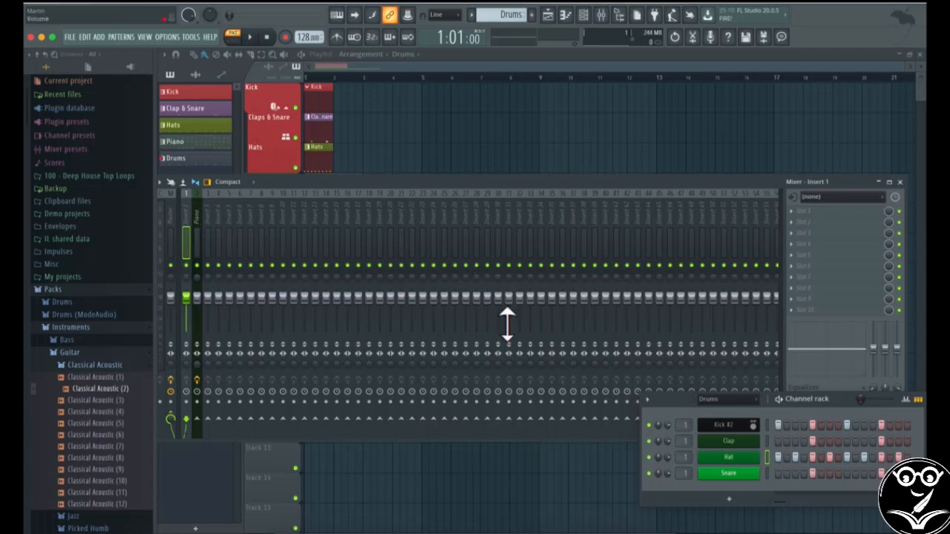
drag(823, 405, 507, 78)
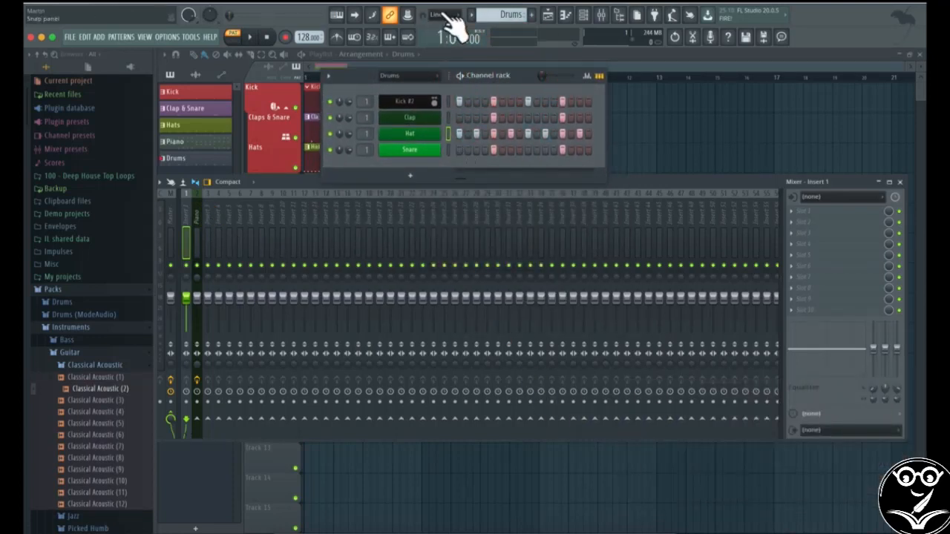
click(406, 75)
click(397, 87)
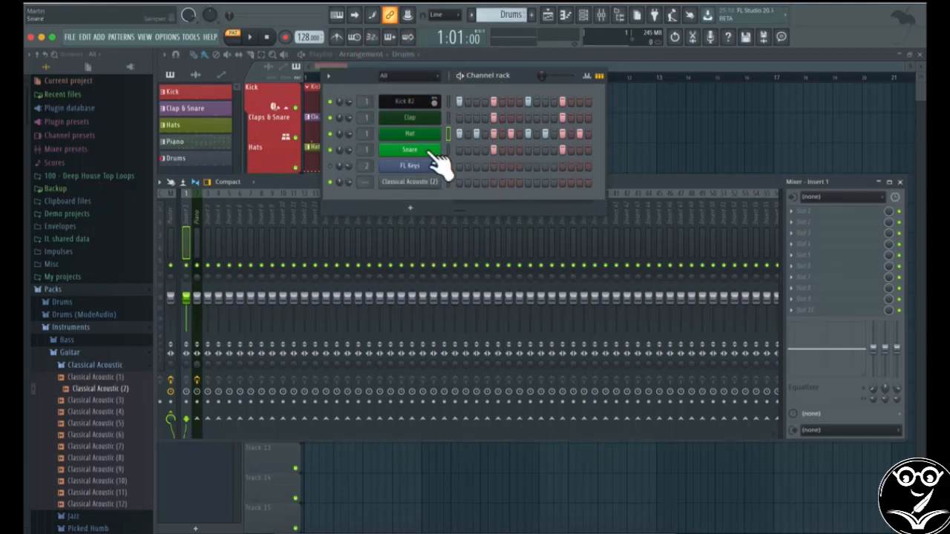
mouse_move(370, 191)
mouse_down()
mouse_move(370, 141)
mouse_move(369, 172)
mouse_up()
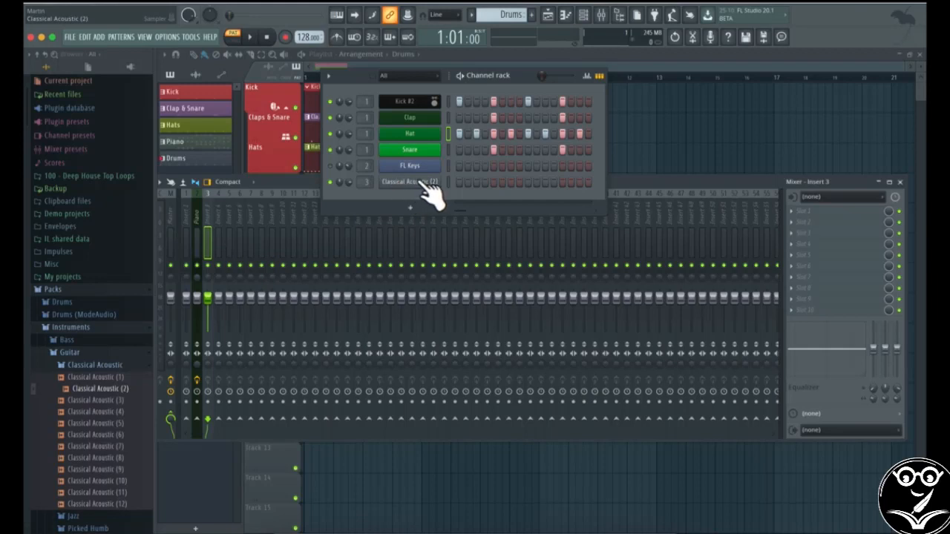
Rename mixer track 3 as "Classical Acoustic" and colour it green
right_click(207, 209)
click(213, 208)
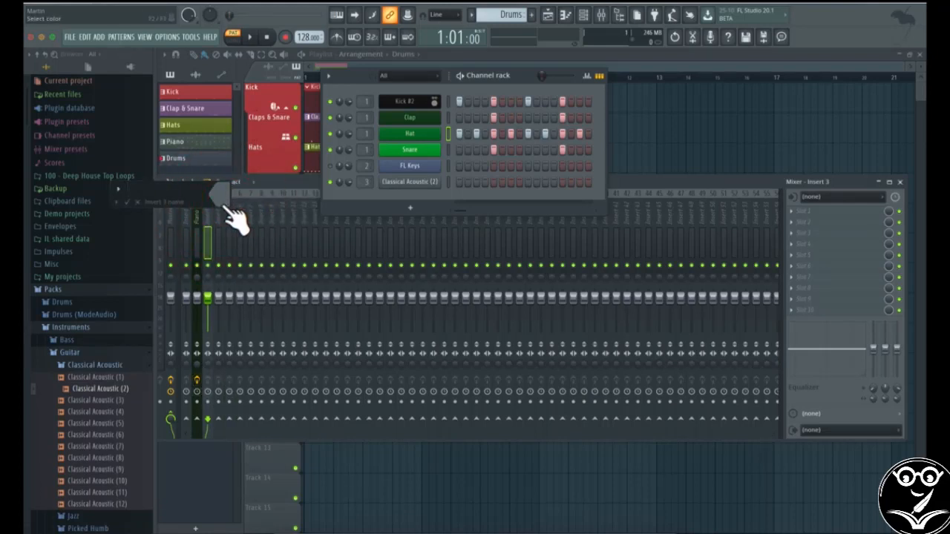
text(Class)
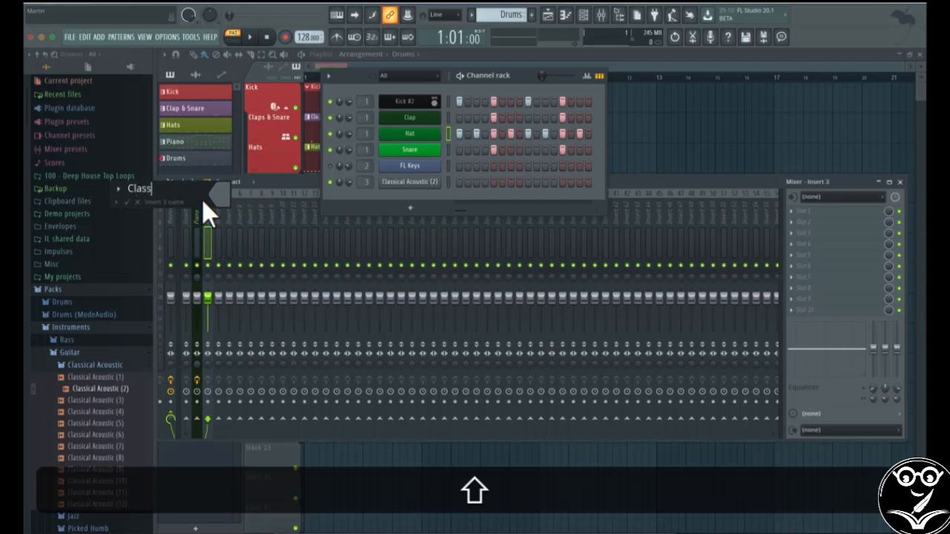
text(ical Avou)
key(BackSpace)
text(ust)
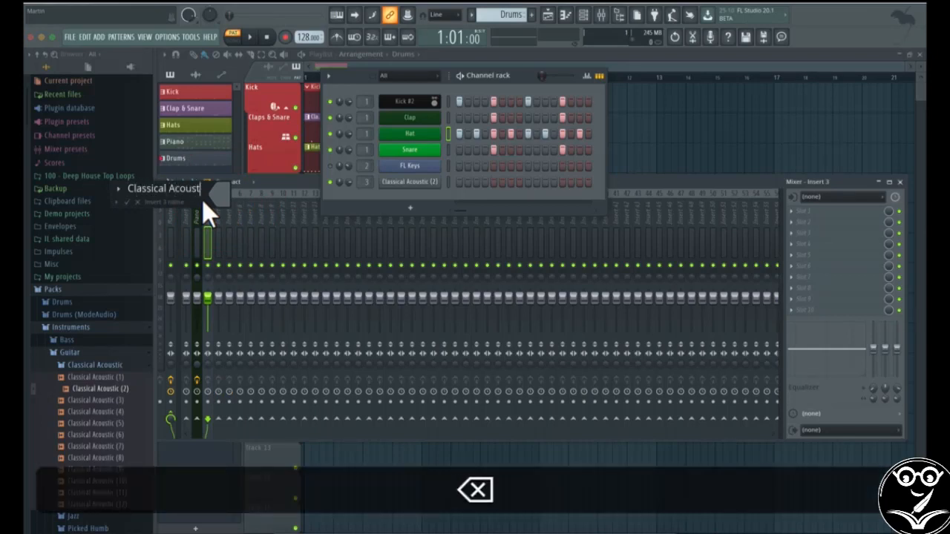
text(ic)
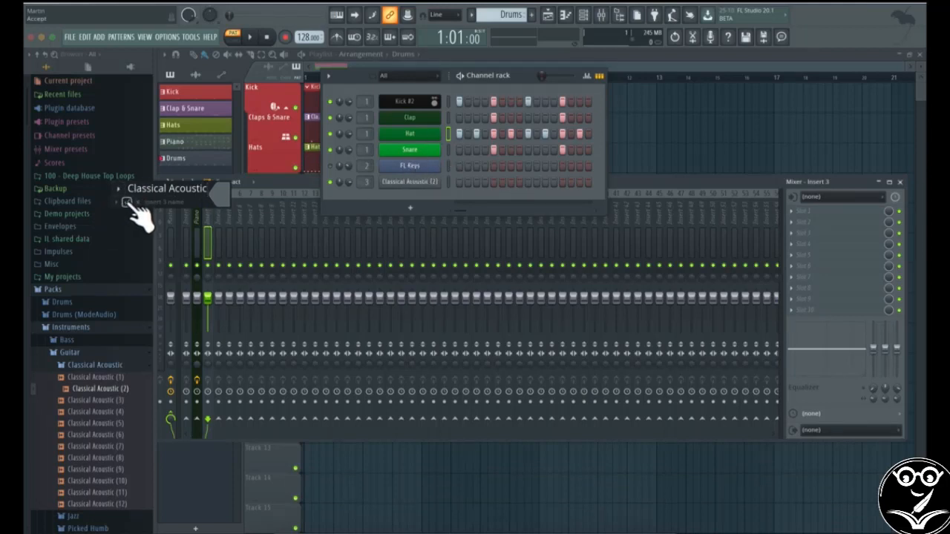
click(215, 195)
click(252, 189)
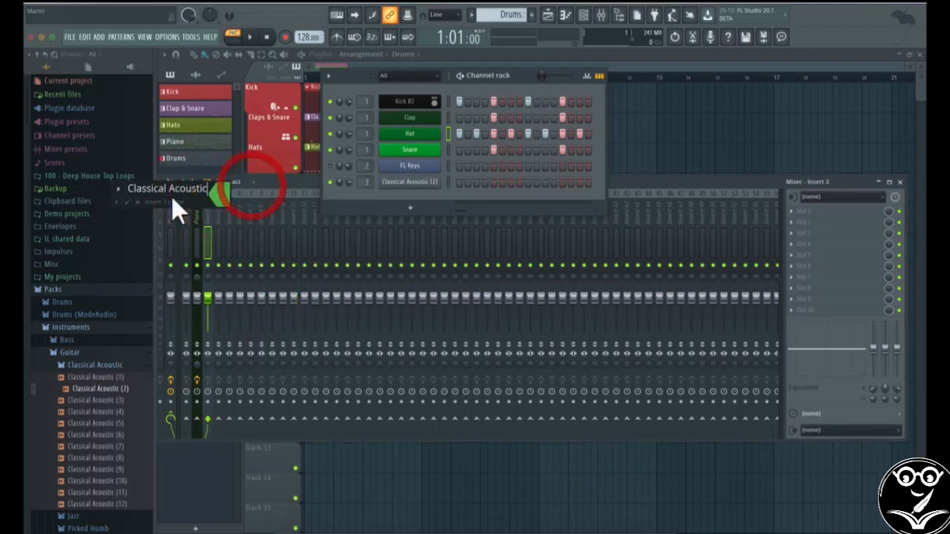
click(128, 202)
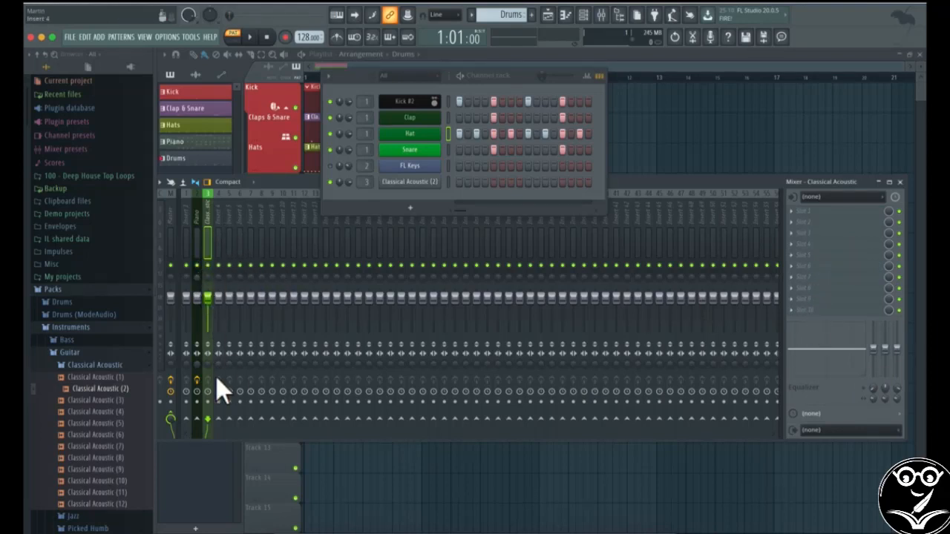
Select the Master track in the mixer, and return to the Classical Acoustic track to show its effect slots
click(171, 218)
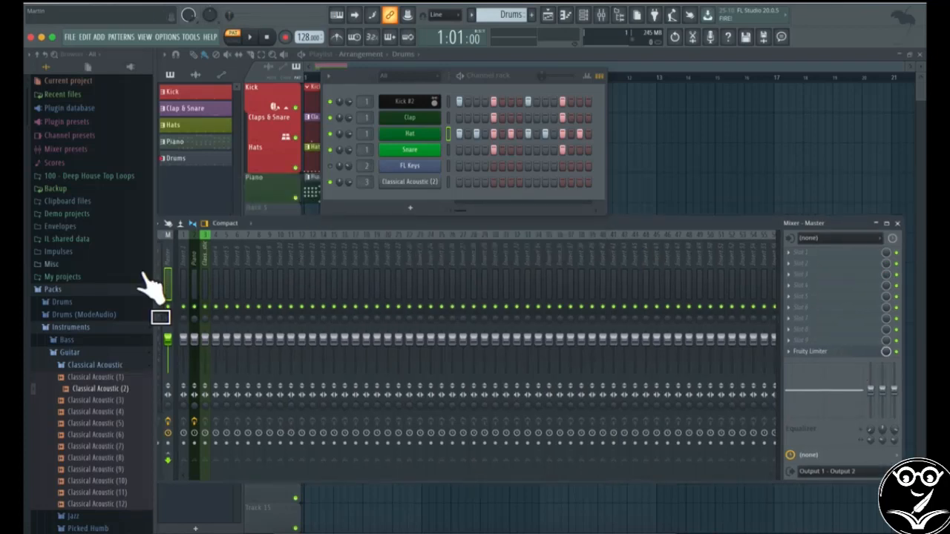
click(204, 242)
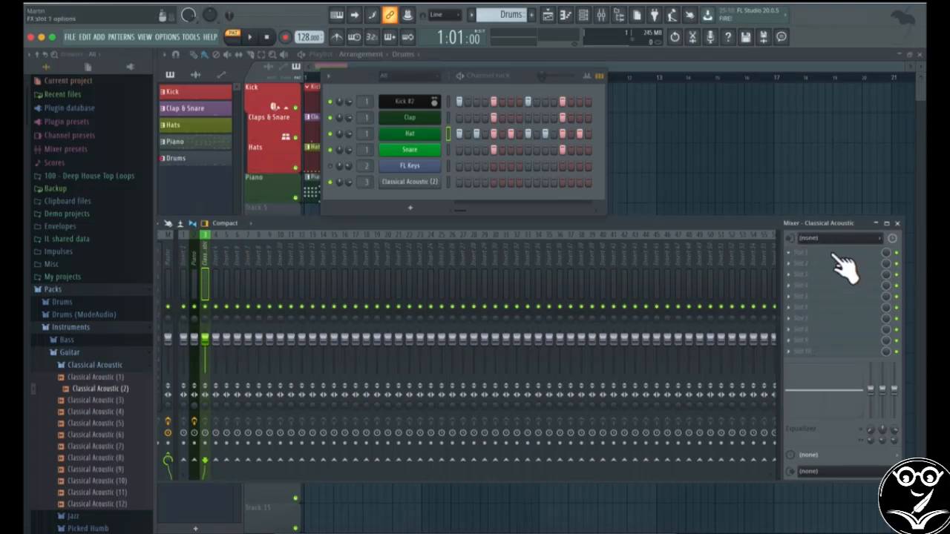
click(791, 255)
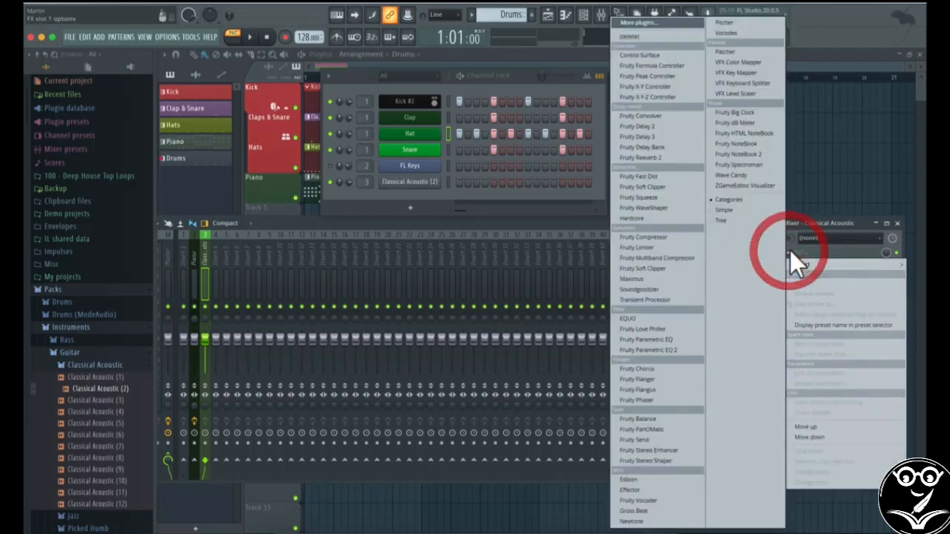
click(791, 255)
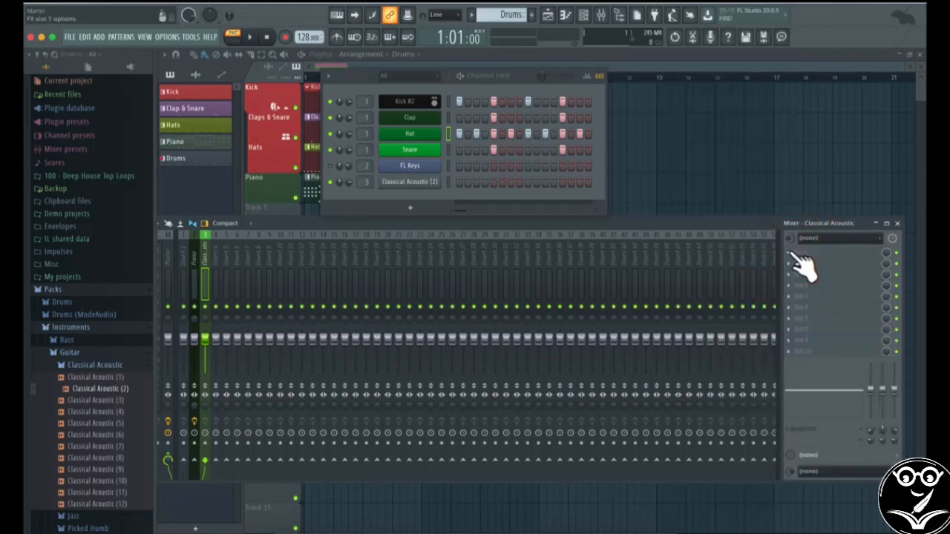
click(791, 253)
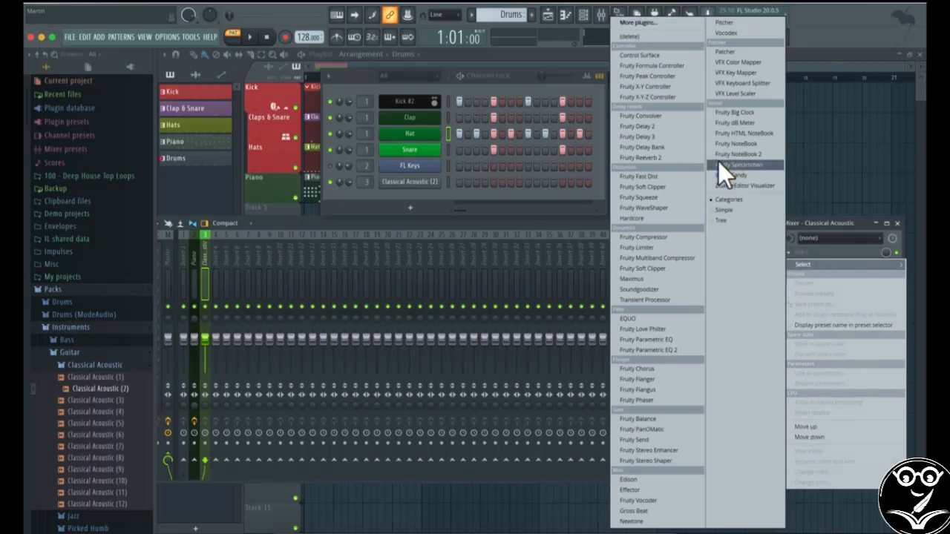
click(804, 225)
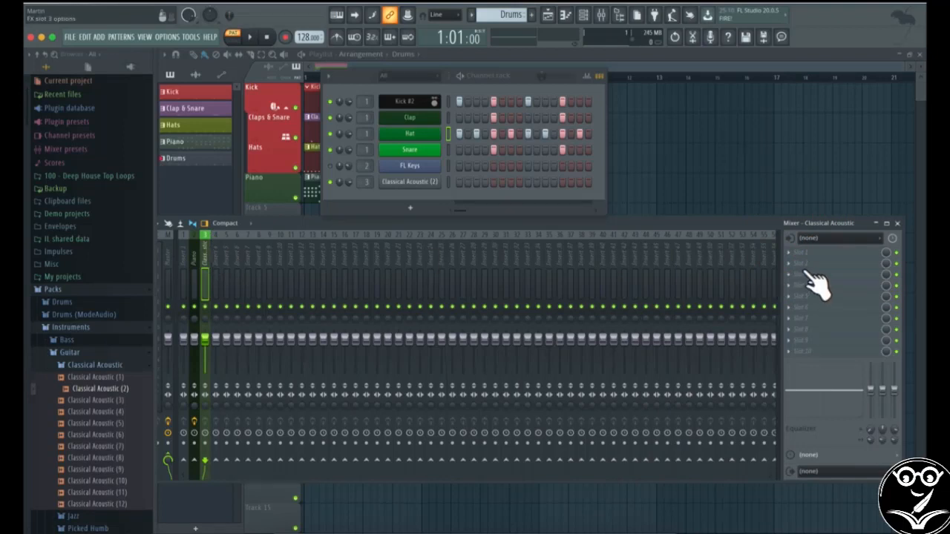
Load Fruity Compressor into the Classical Acoustic track's first effect slot and arrange its window and the channel rack apart above the mixer
click(790, 251)
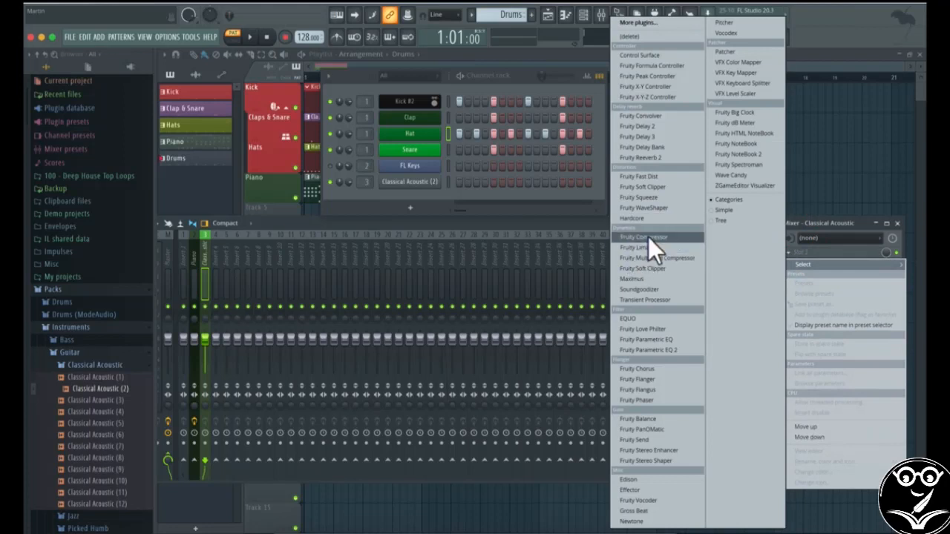
click(627, 237)
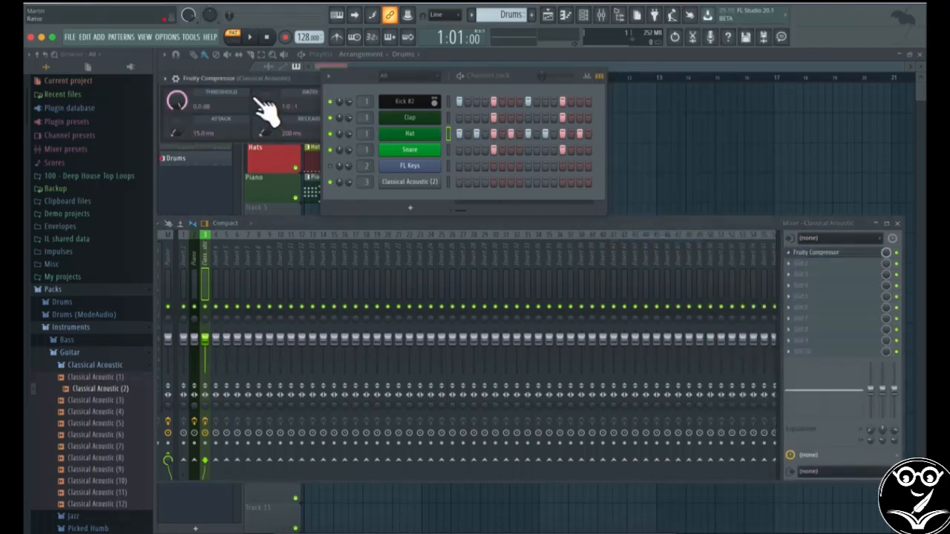
drag(257, 73, 266, 84)
drag(349, 76, 603, 87)
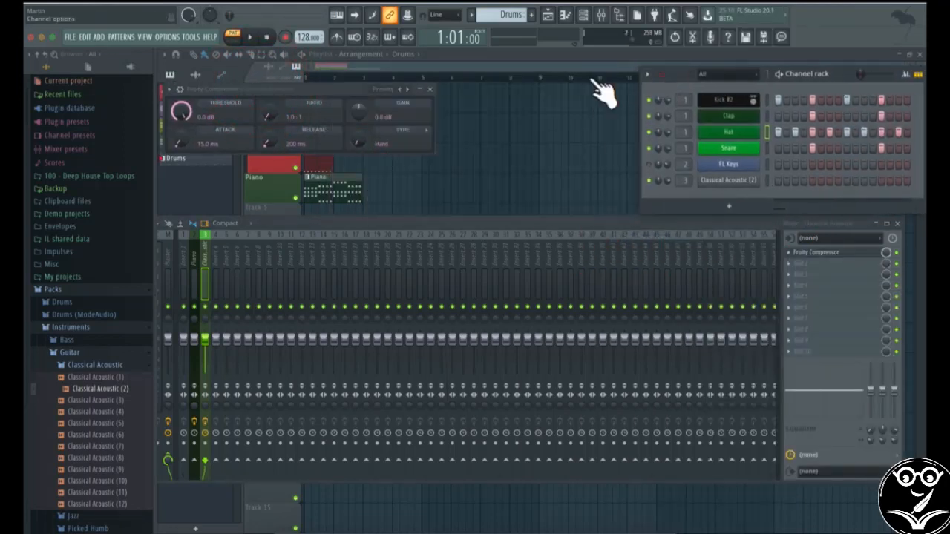
drag(327, 85, 440, 123)
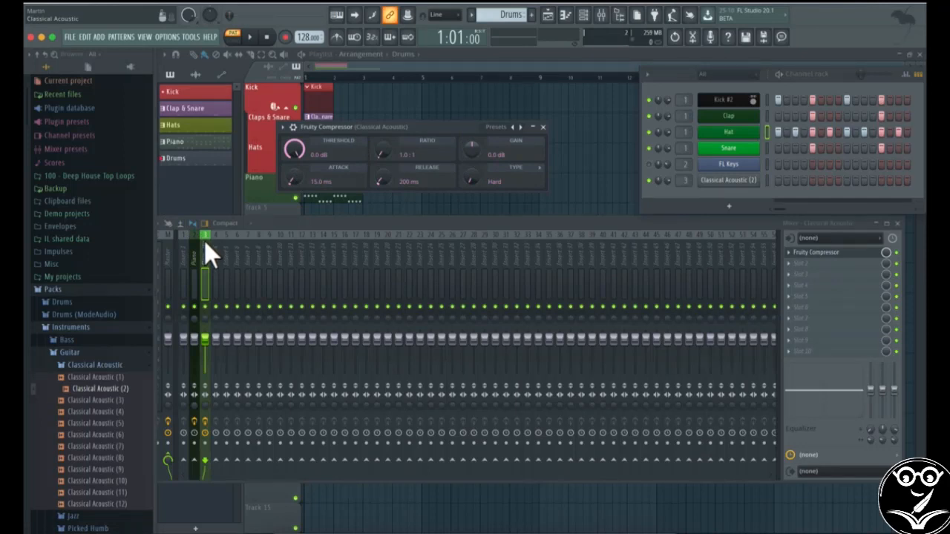
Load Fruity Delay 2 into the Classical Acoustic track's second effect slot and place its window below the compressor's controls
double_click(689, 183)
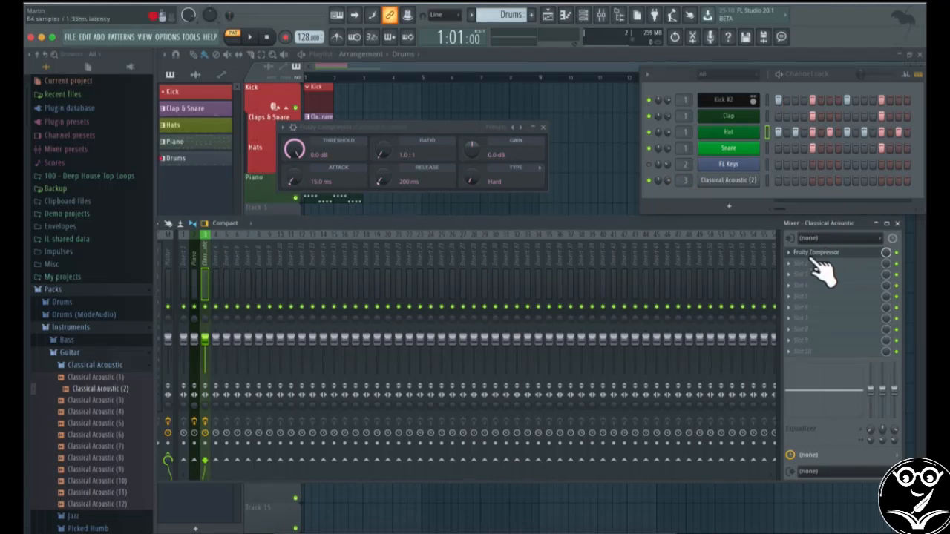
click(791, 264)
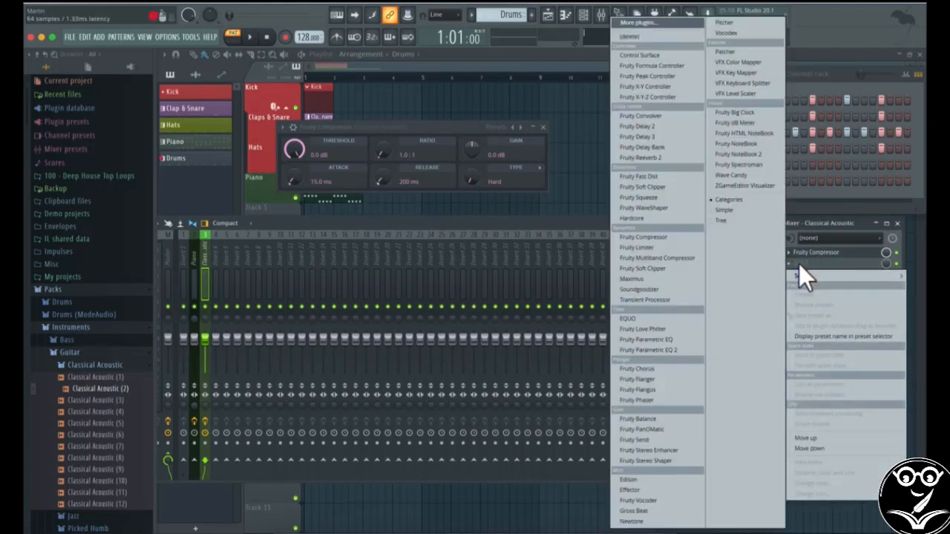
click(677, 126)
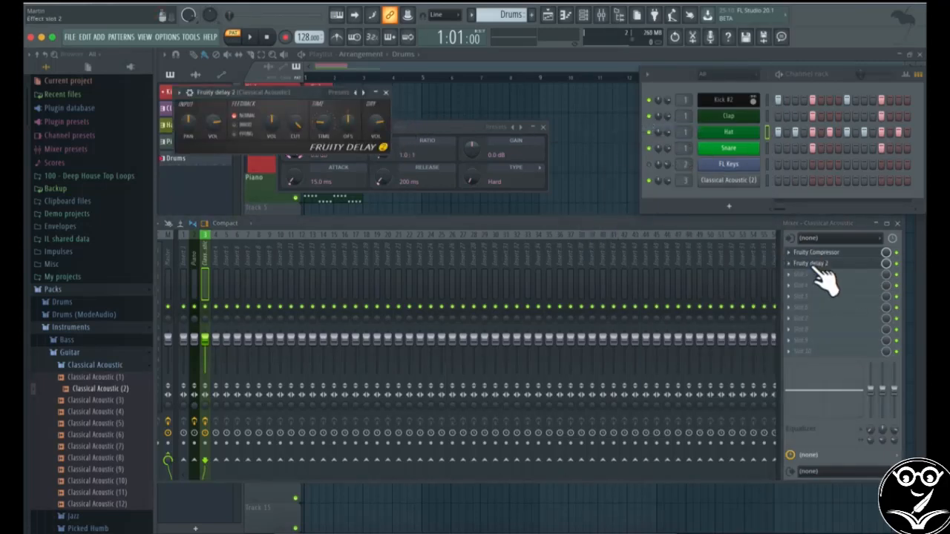
drag(276, 101, 393, 184)
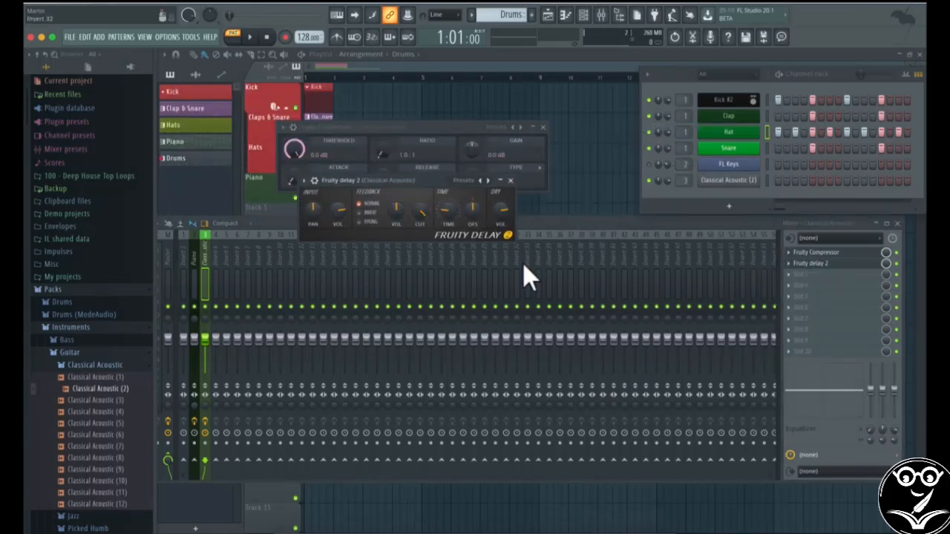
Try out the mix level of the Fruity delay 2 slot, turning it down and back up to full
click(869, 290)
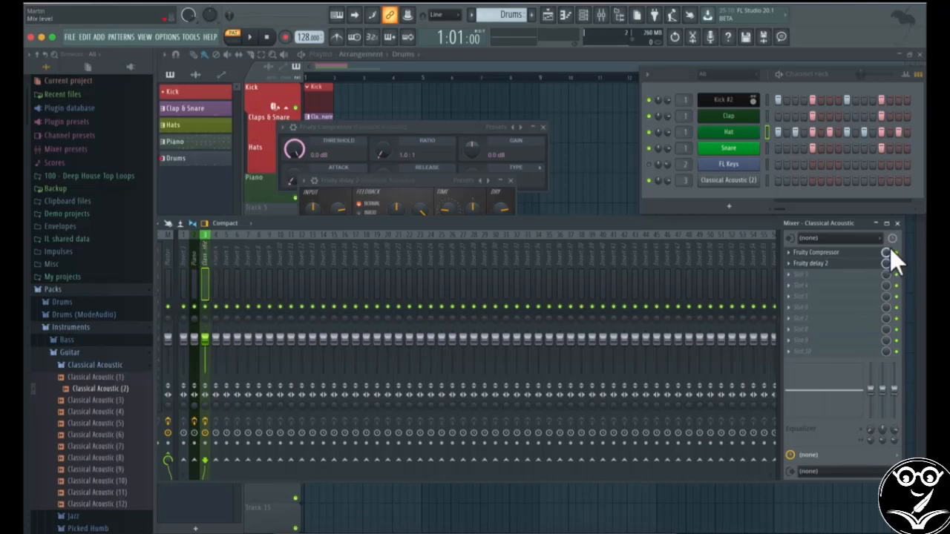
mouse_move(885, 255)
mouse_down()
mouse_move(884, 262)
mouse_move(884, 254)
mouse_up()
drag(887, 264, 886, 297)
drag(886, 264, 884, 239)
Move the Fruity Compressor window up so that it sits clear of the Fruity delay 2 window
click(391, 190)
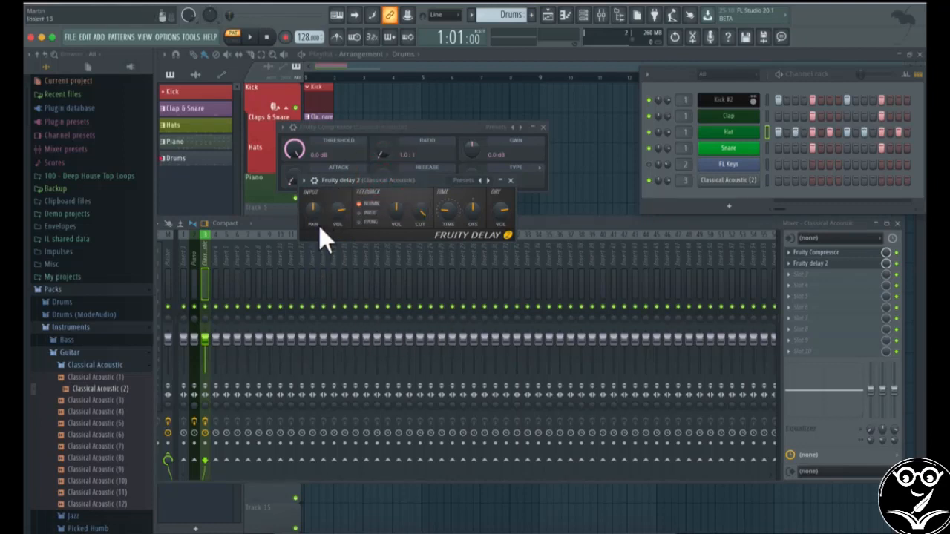
click(372, 130)
drag(378, 129, 377, 105)
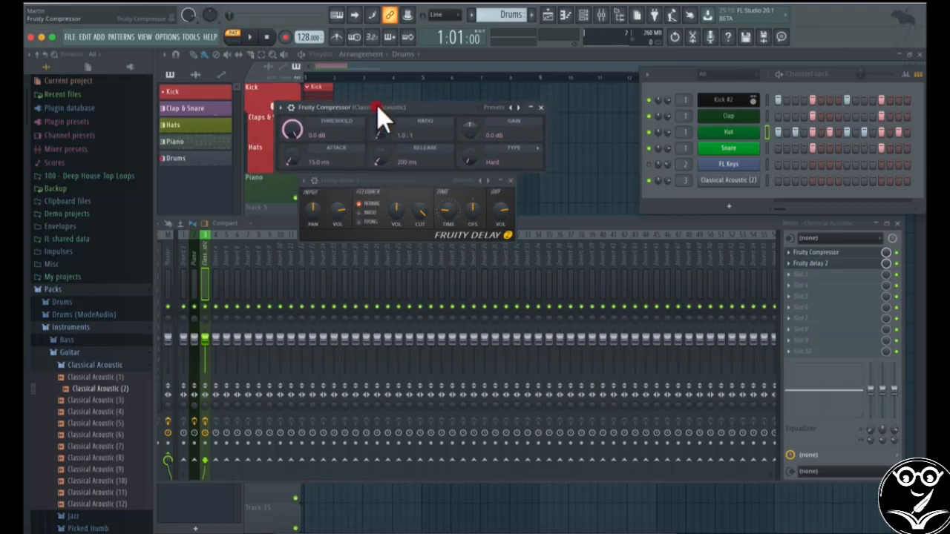
Try lowering the Fruity Compressor slot's mix level to about 51% and toggling the two effect slots off and on
click(885, 253)
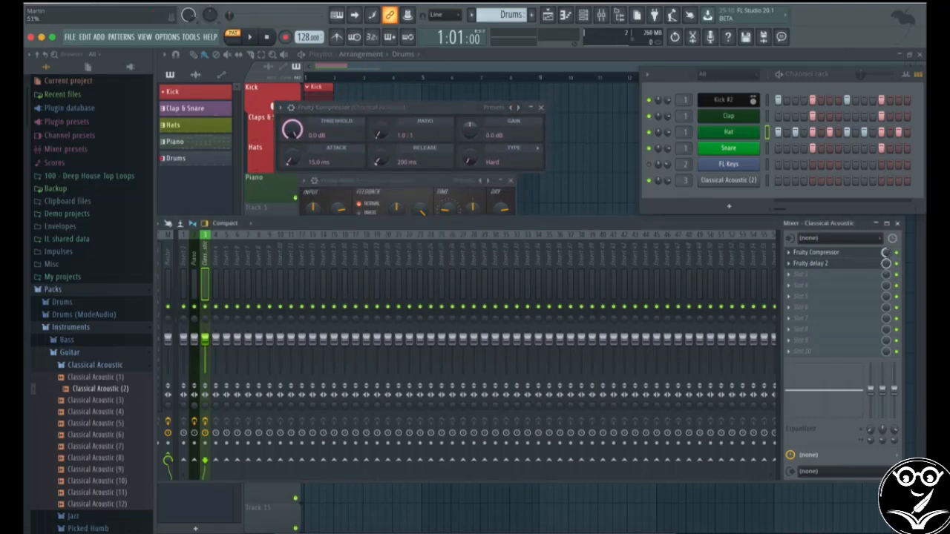
click(896, 252)
click(896, 263)
click(896, 264)
click(897, 259)
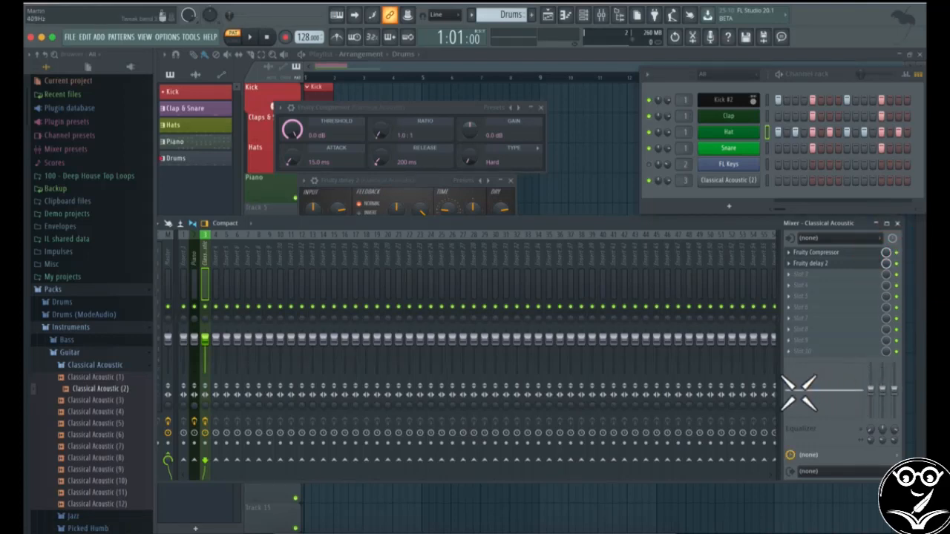
Slightly adjust the level of the first band in the Classical Acoustic track's built-in equalizer
drag(839, 401, 871, 392)
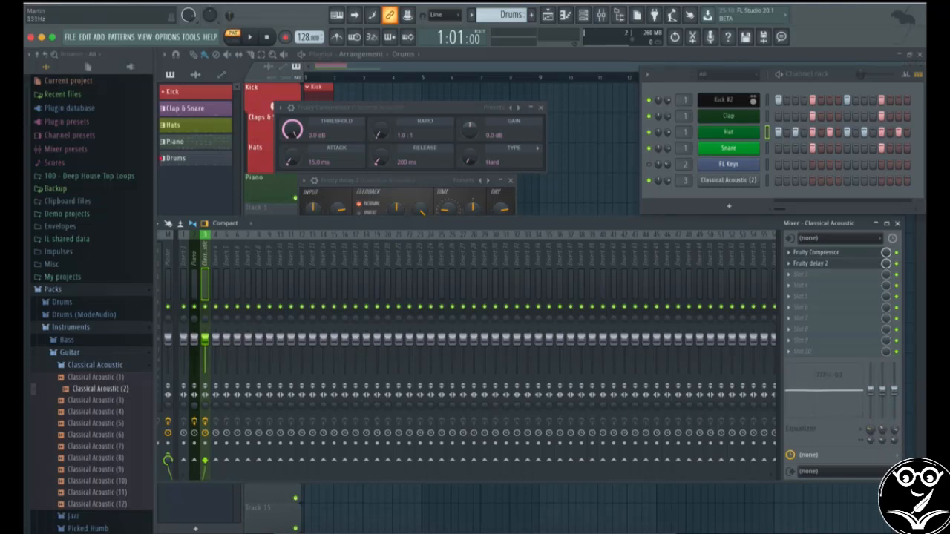
mouse_move(870, 392)
mouse_down()
mouse_move(870, 434)
mouse_move(871, 388)
mouse_up()
Try Fruity Parametric EQ in the Classical Acoustic track's third effect slot and hide its window
click(789, 275)
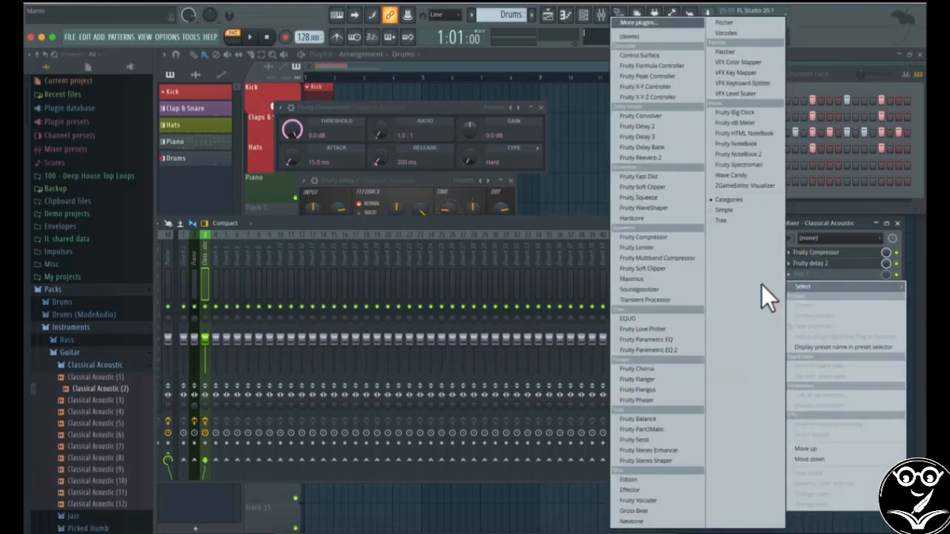
click(673, 340)
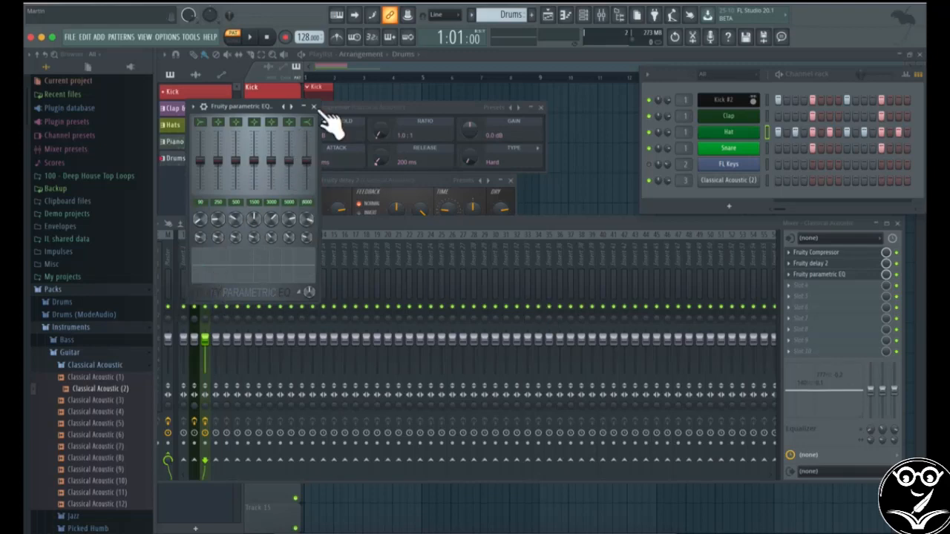
click(802, 275)
Replace the plugin in the third effect slot with Fruity Parametric EQ 2 and reposition its window
click(789, 274)
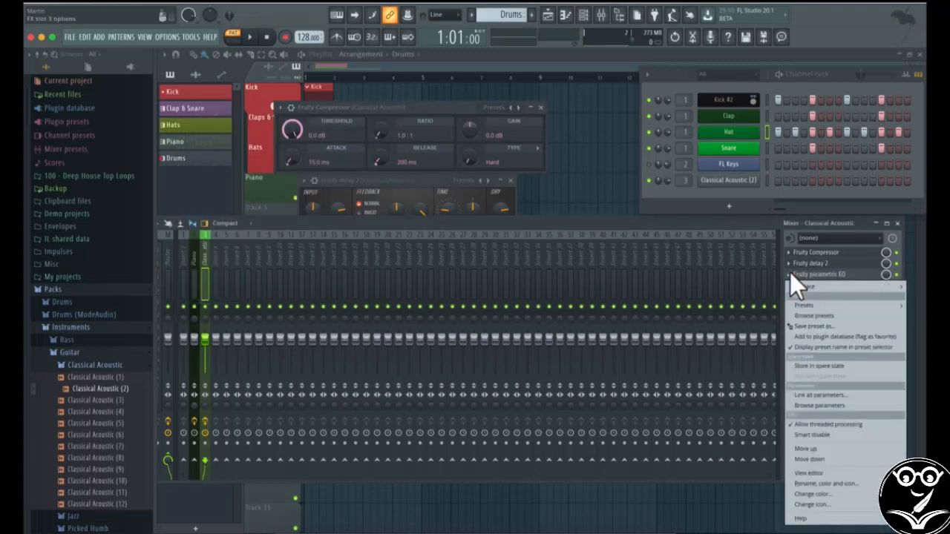
mouse_move(810, 285)
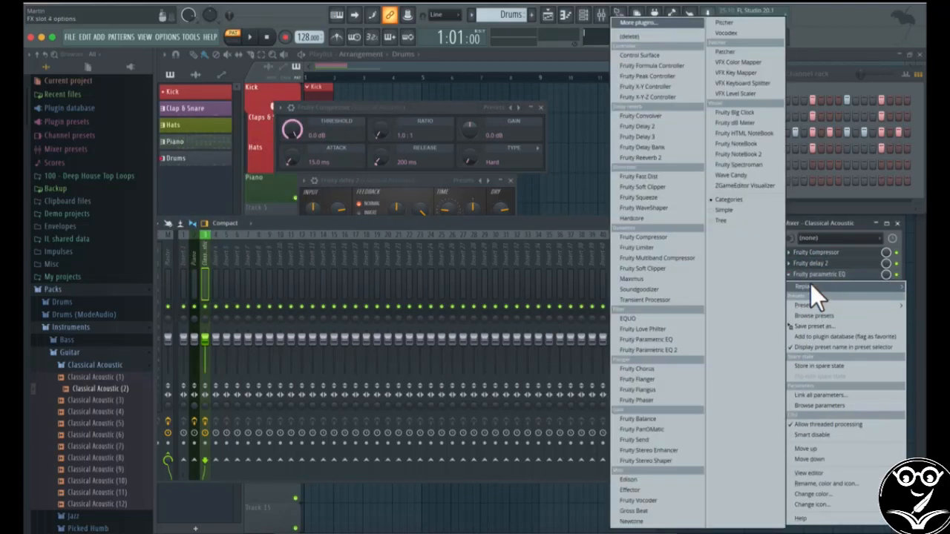
click(639, 350)
drag(395, 118, 430, 126)
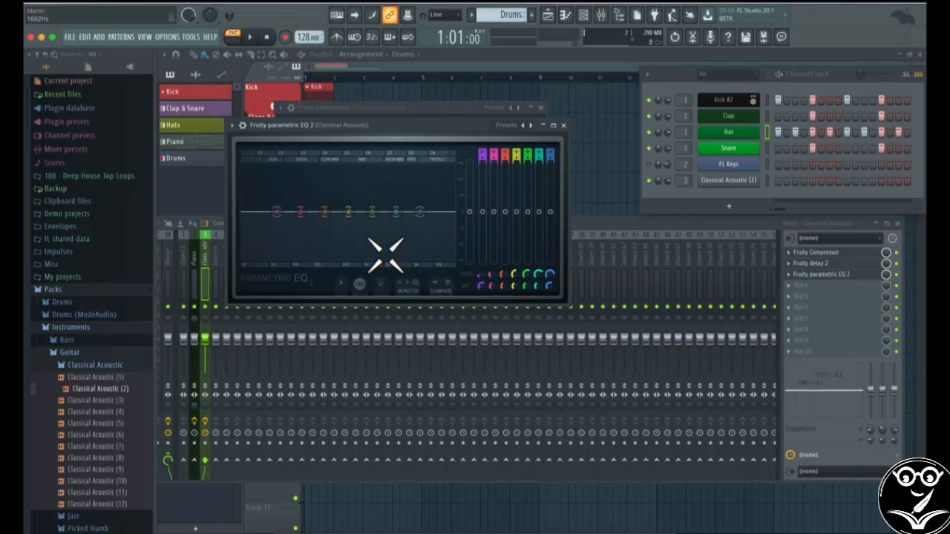
Shape the Parametric EQ 2 curve by slightly boosting green band 5 and pulling purple band 1 well down, then close the plugin window
mouse_move(276, 211)
mouse_down()
mouse_move(272, 245)
mouse_move(390, 247)
mouse_move(264, 213)
mouse_up()
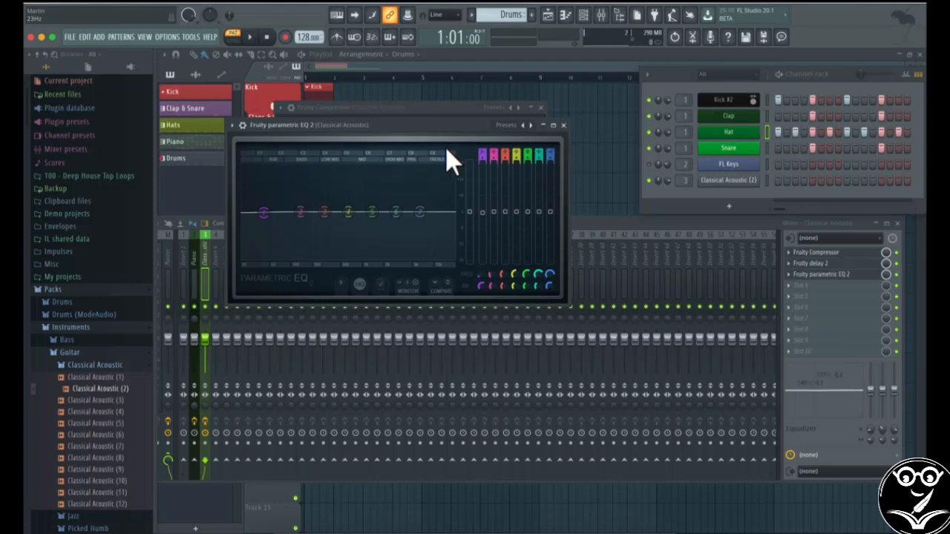
drag(264, 213, 267, 213)
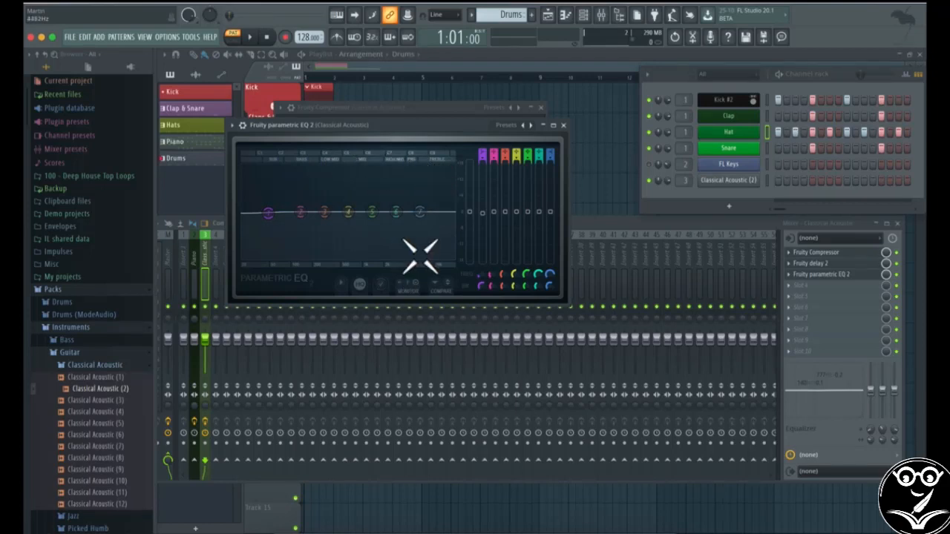
mouse_move(373, 215)
mouse_down()
mouse_move(361, 192)
mouse_move(362, 205)
mouse_up()
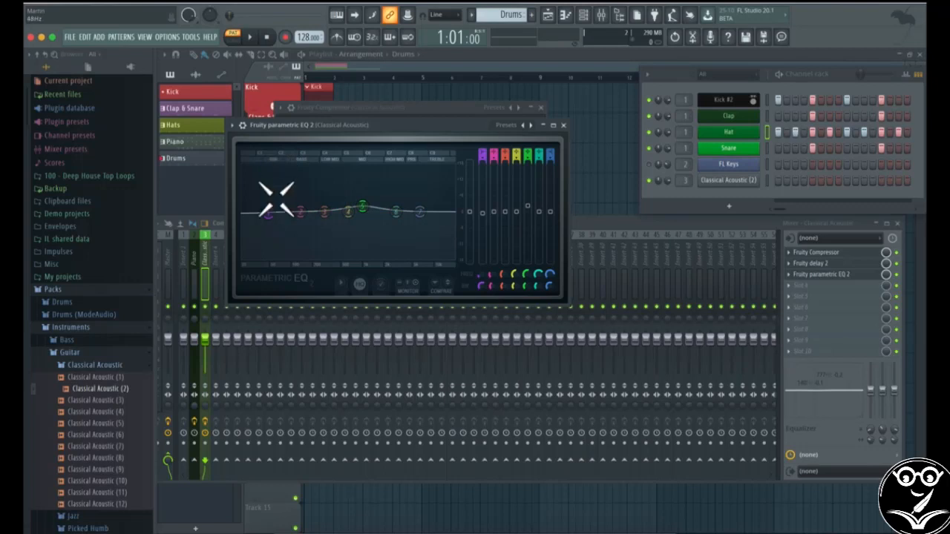
drag(268, 213, 279, 259)
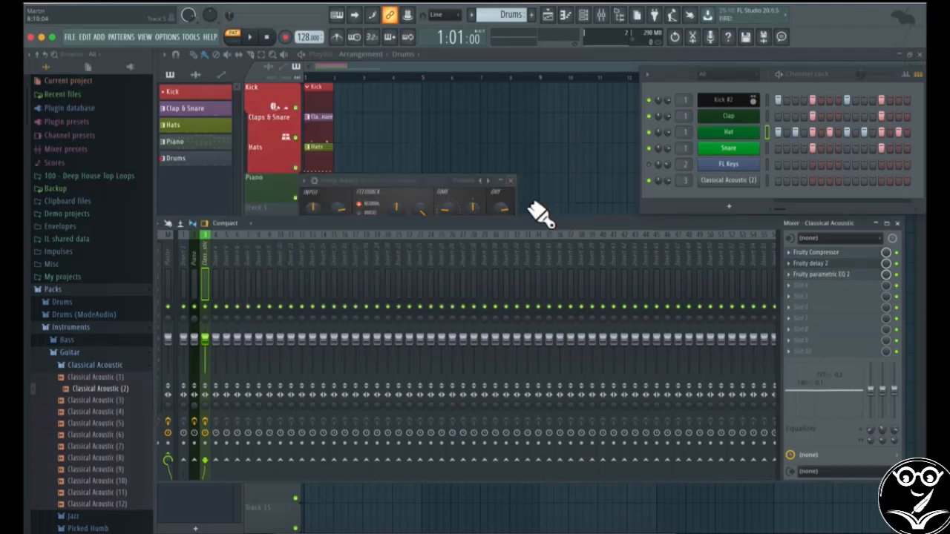
Enlarge the mixer window, switch its layout to Extra large and reposition it
drag(532, 219, 547, 192)
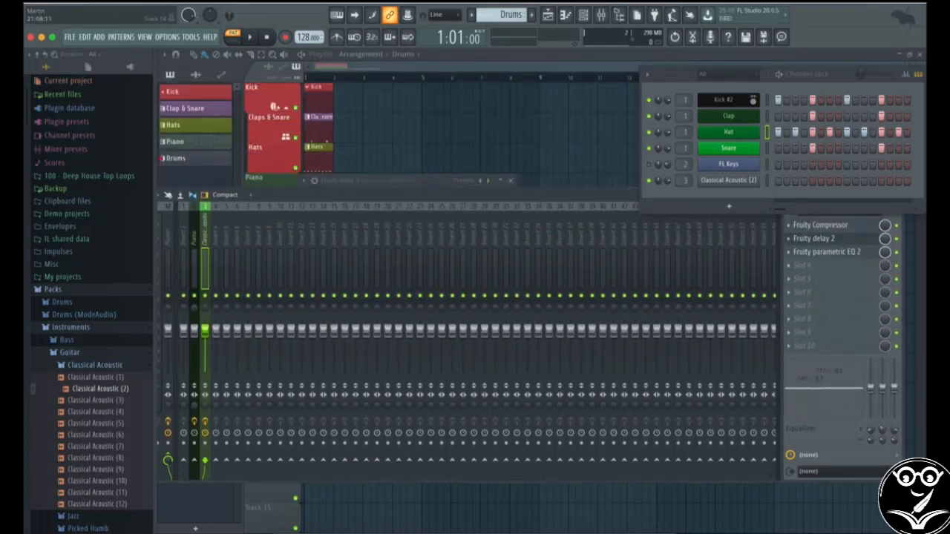
drag(898, 480, 791, 506)
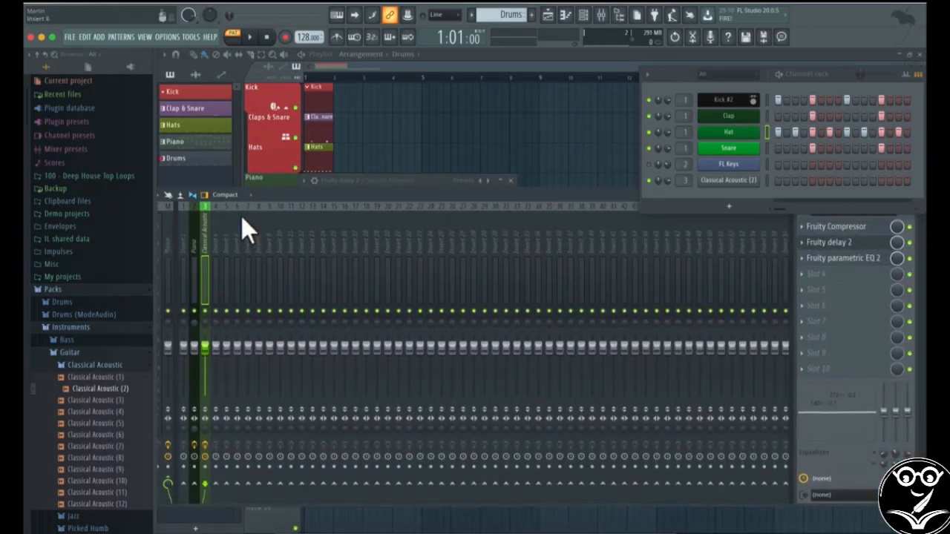
click(234, 195)
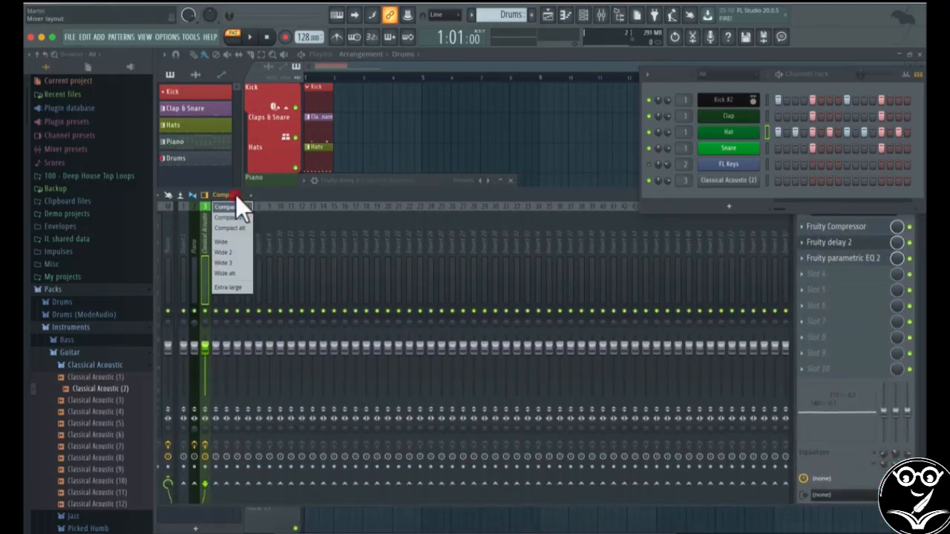
click(231, 288)
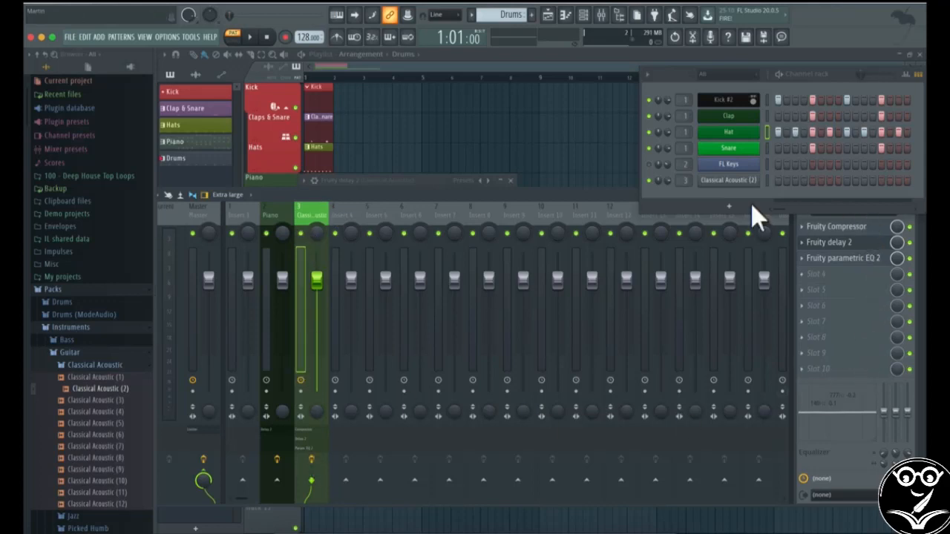
drag(590, 194, 587, 216)
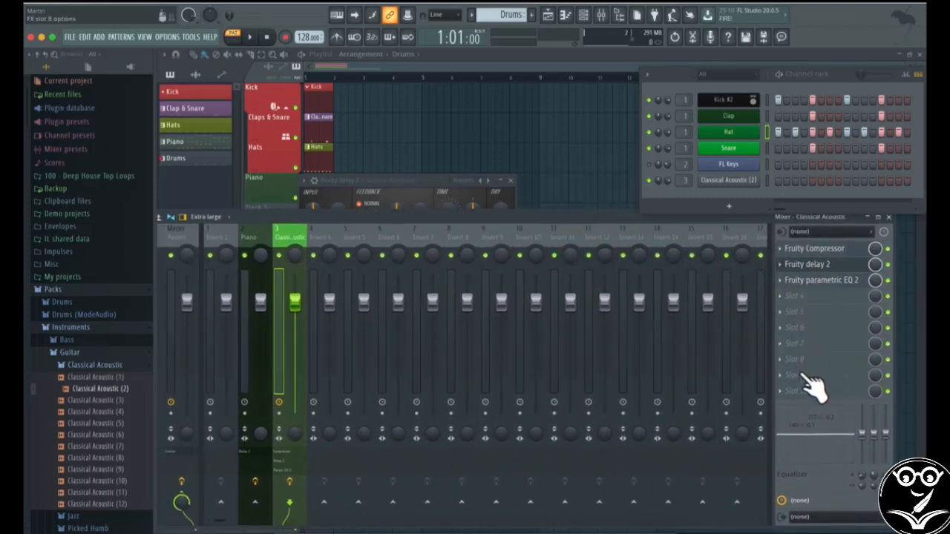
Check the effect slots of tracks from Insert 4 to Insert 13, then reselect the Classical Acoustic track and shift it to mixer position 4
click(321, 234)
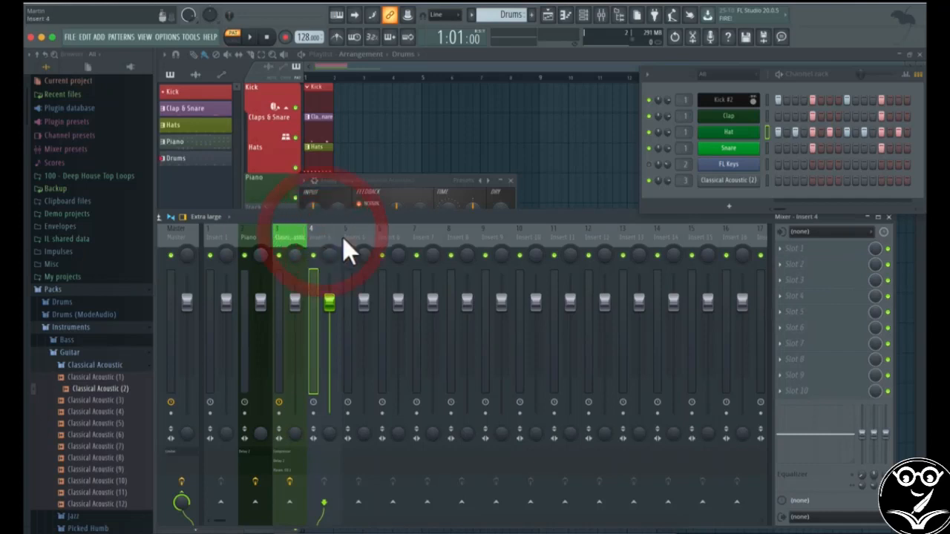
drag(567, 244, 657, 237)
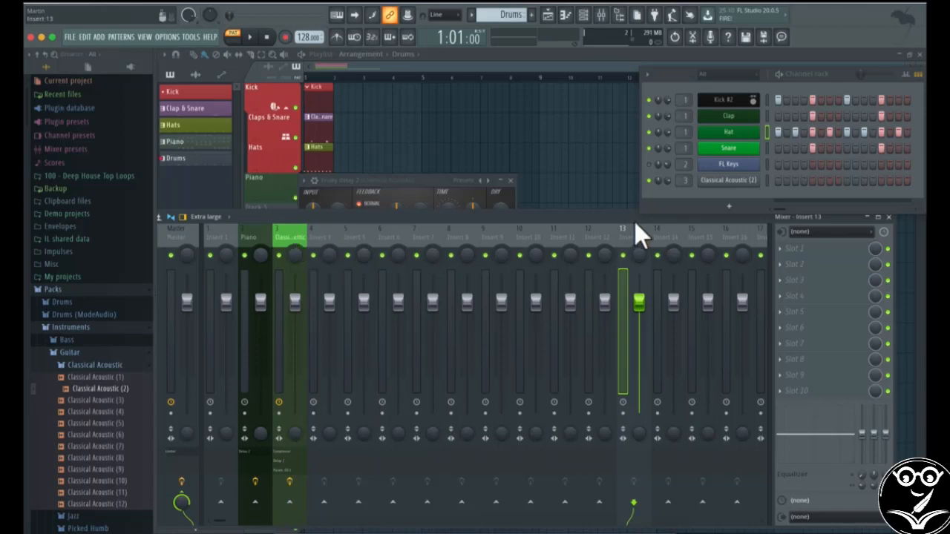
click(285, 231)
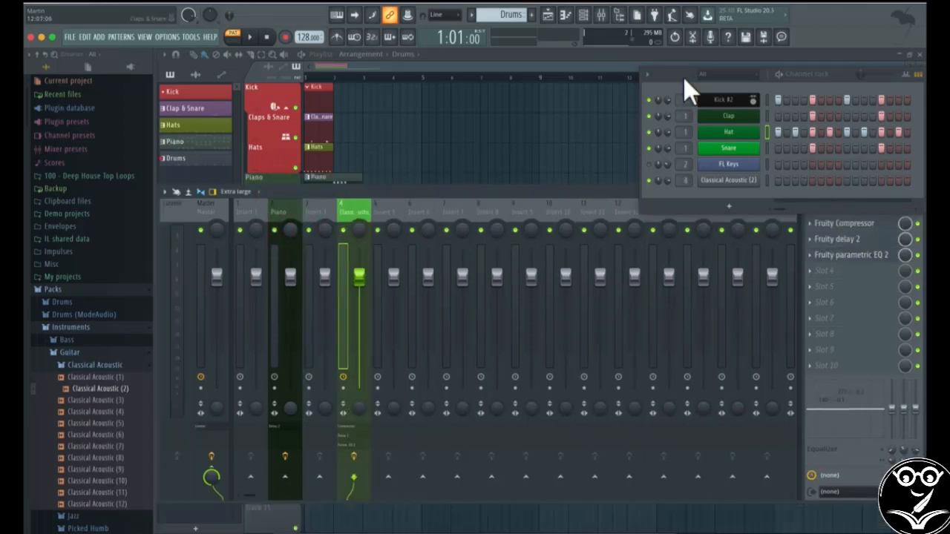
Move the Channel rack up out of the way and set the mixer view to show the track inspector on the left side
drag(689, 70, 690, 45)
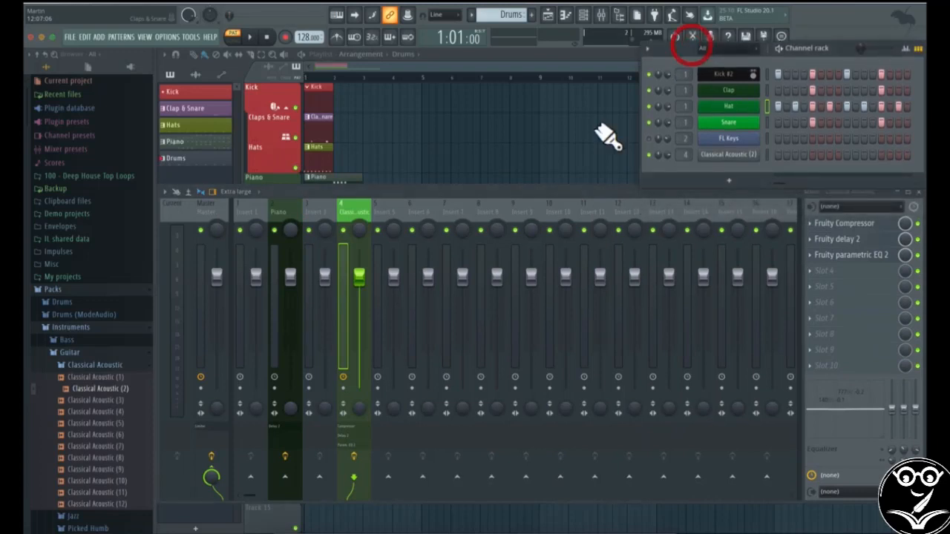
click(164, 191)
mouse_move(177, 241)
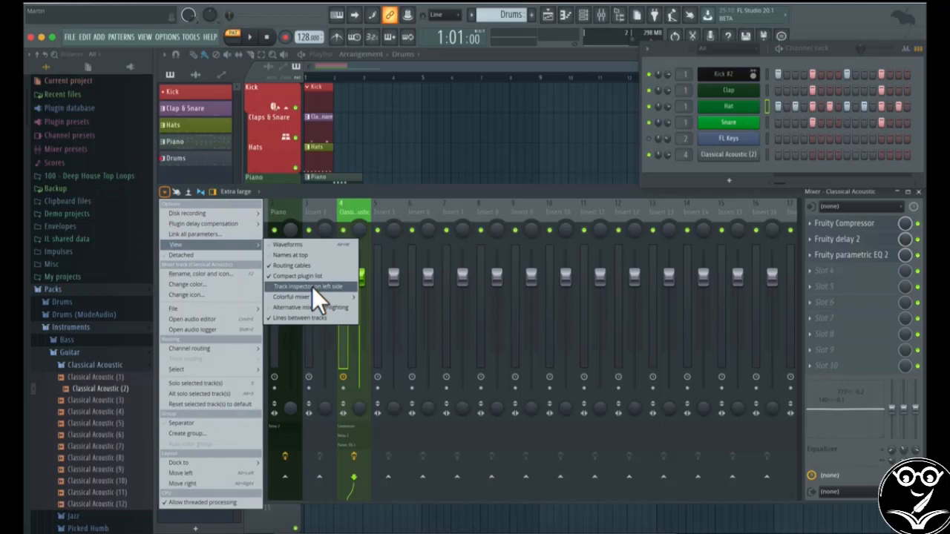
click(311, 286)
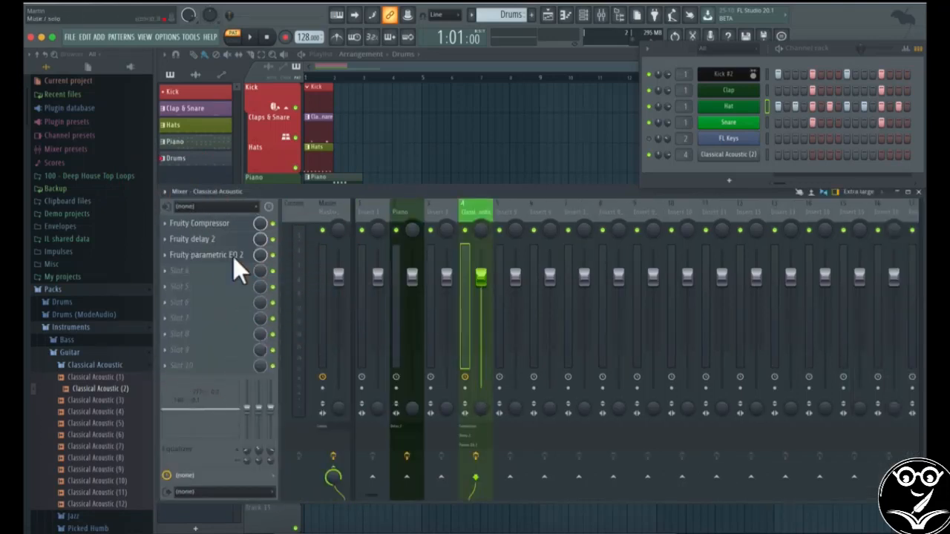
drag(455, 190, 412, 215)
drag(560, 207, 584, 198)
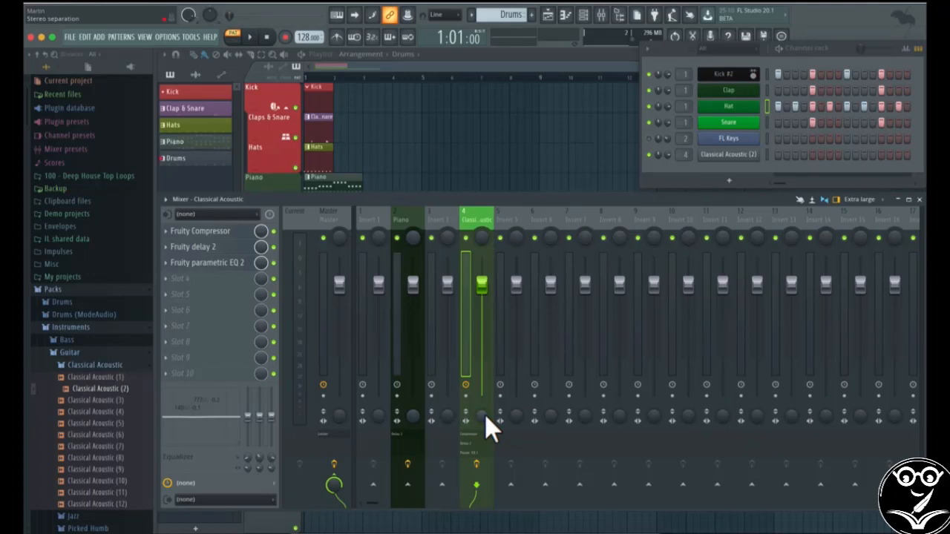
mouse_move(481, 417)
mouse_down()
mouse_move(481, 401)
mouse_move(481, 445)
mouse_move(481, 416)
mouse_up()
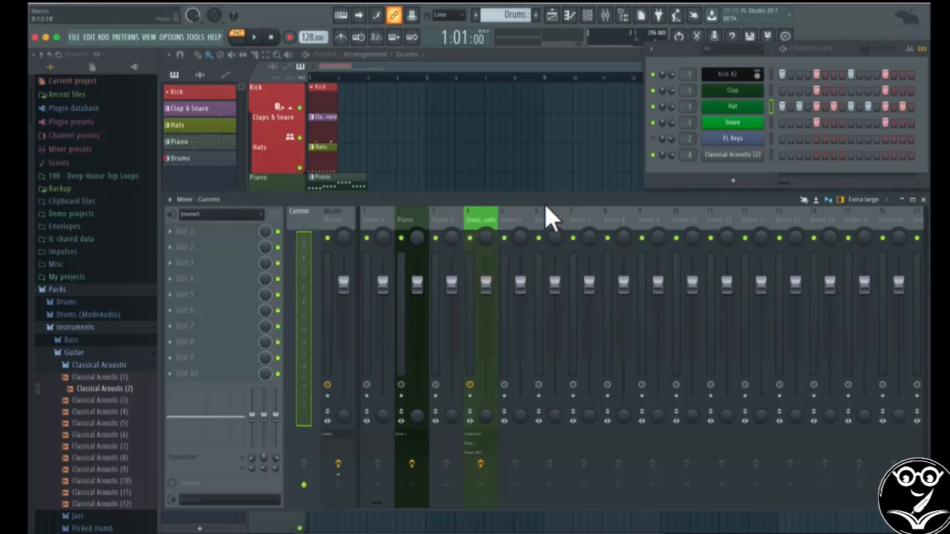
Select the Kick #2, Clap, Hat and Snare channels and route them to consecutive mixer tracks starting from Insert 5
click(524, 213)
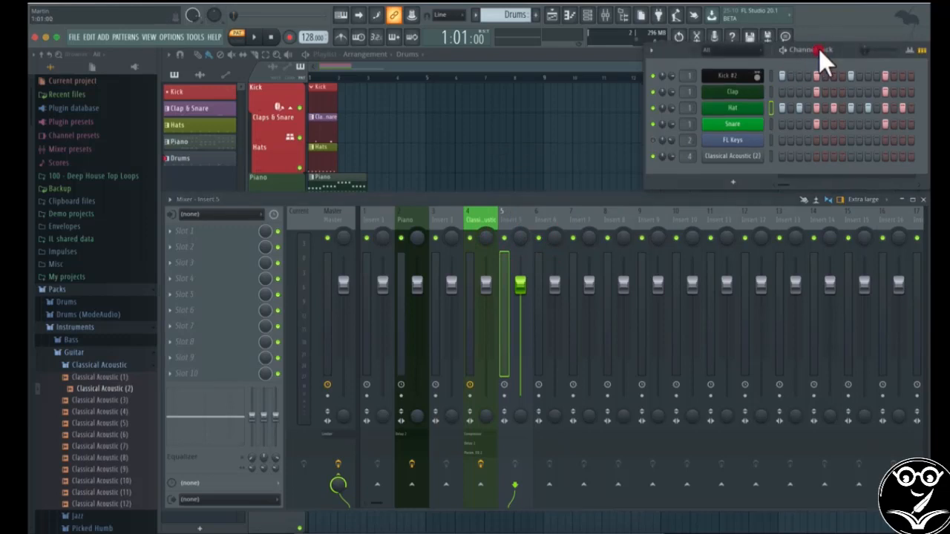
drag(818, 49, 799, 48)
click(741, 74)
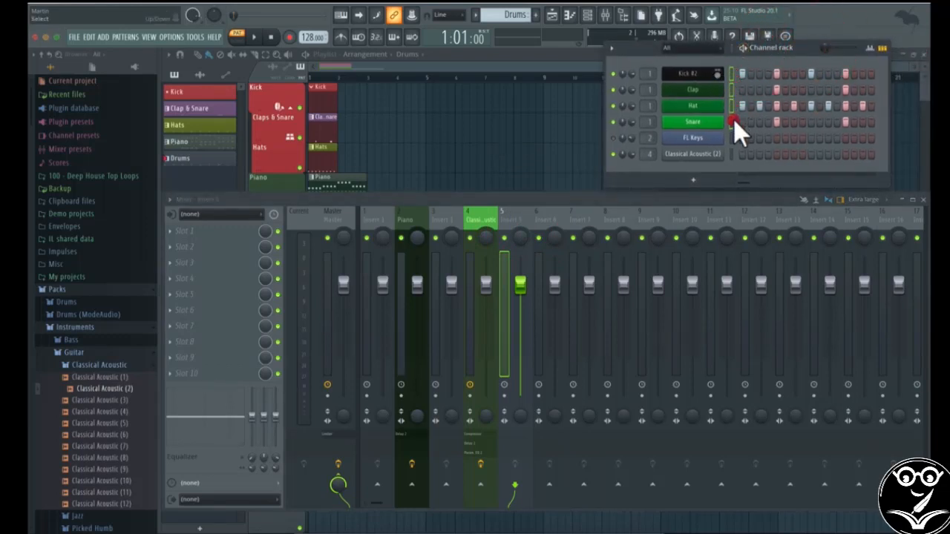
click(732, 121)
right_click(514, 214)
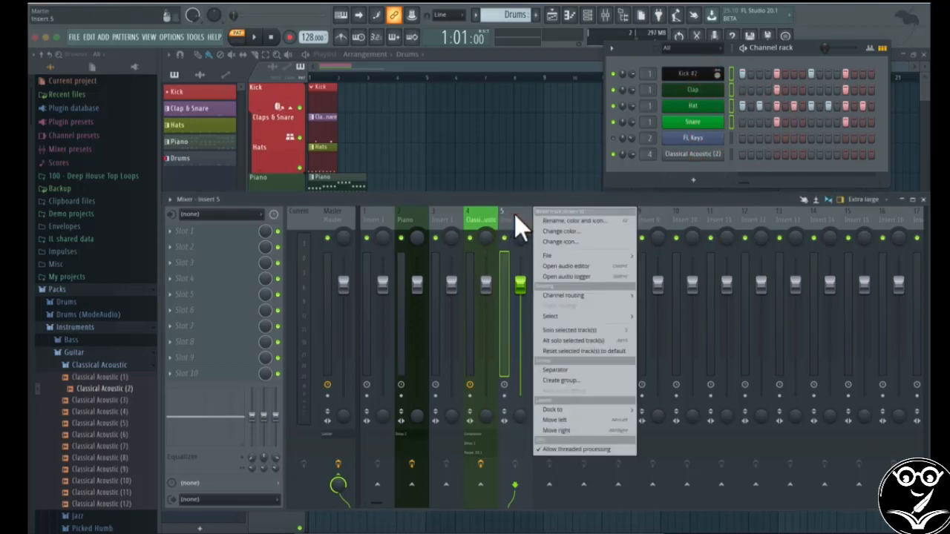
mouse_move(597, 293)
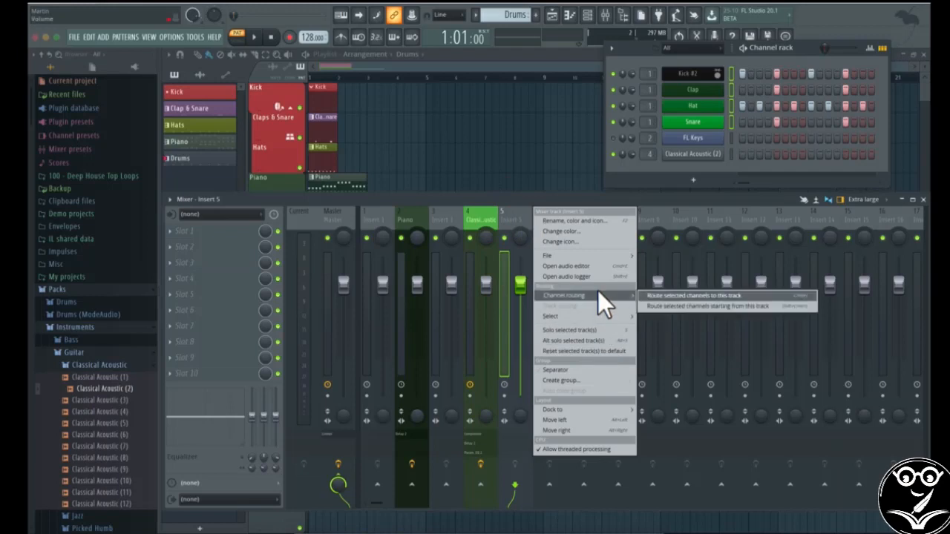
click(663, 307)
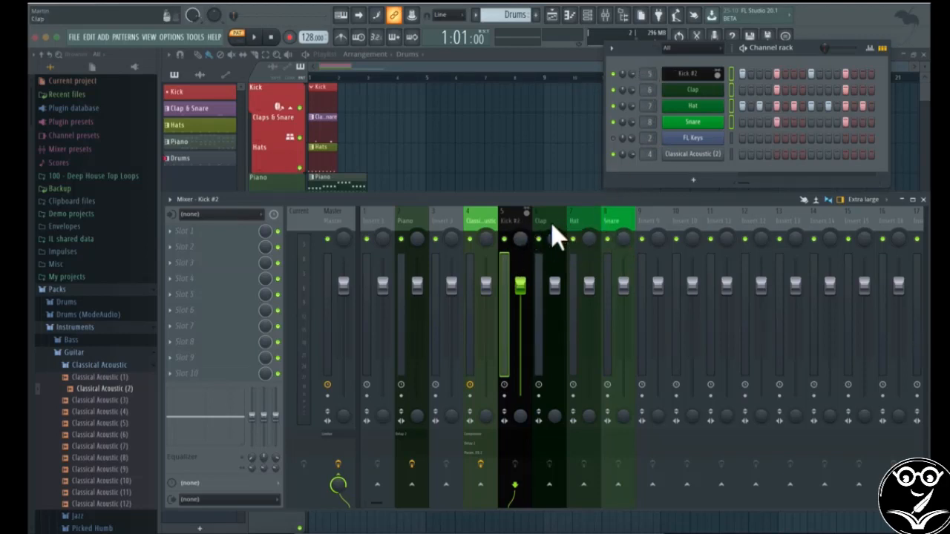
Load Fruity Reeverb 2 into the first effect slot of the Snare mixer track
click(611, 222)
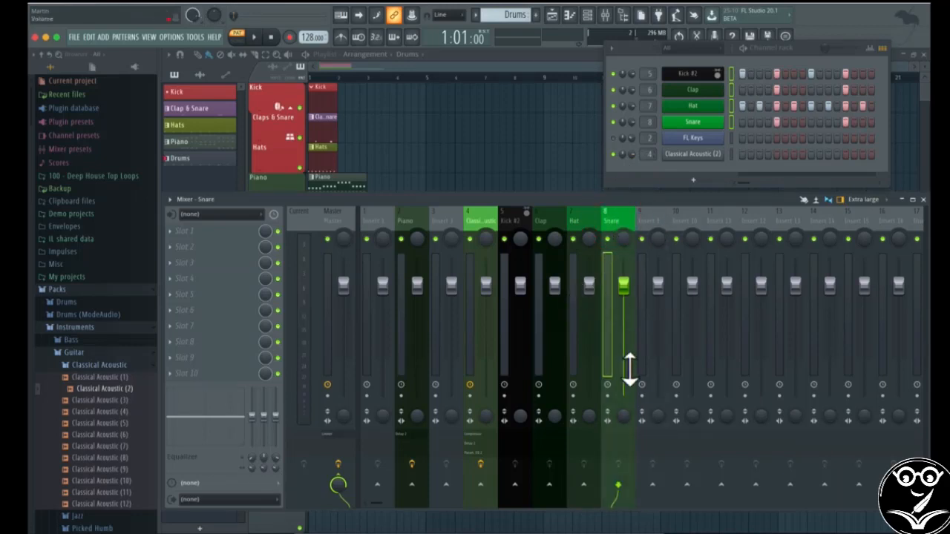
drag(668, 202, 683, 186)
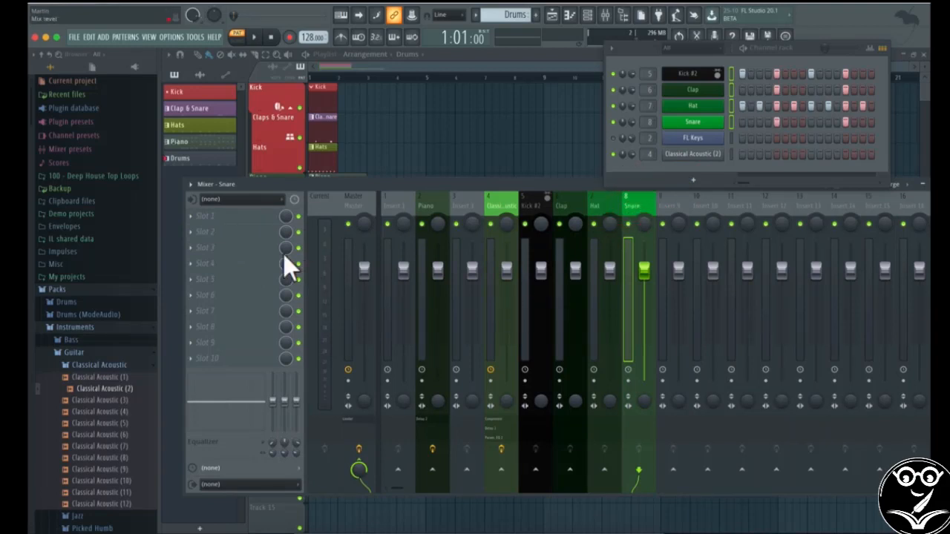
click(192, 218)
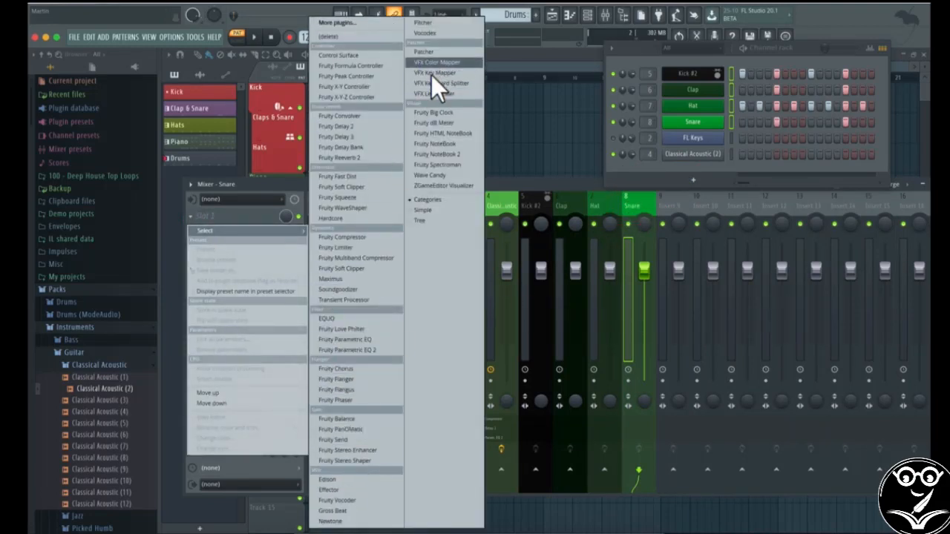
click(364, 159)
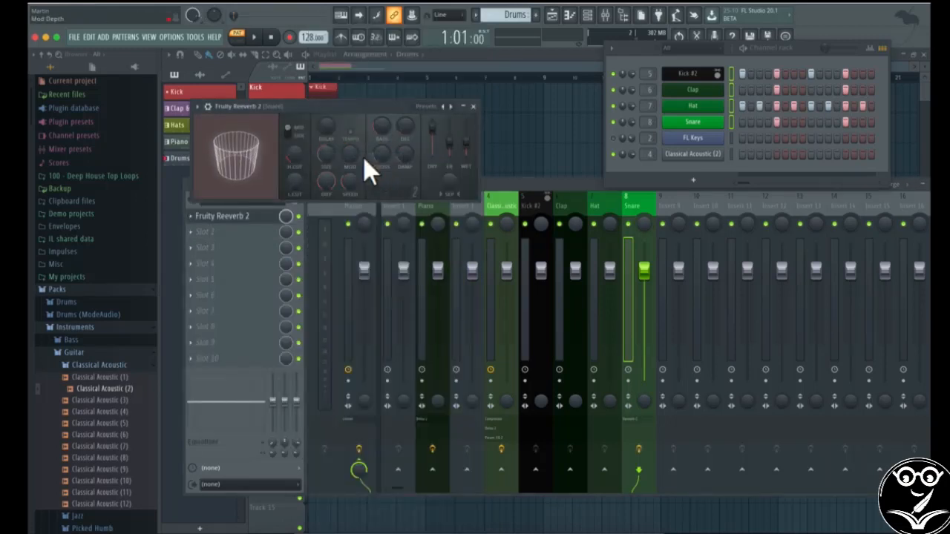
Play the drum pattern briefly to hear the snare reverb, stop it and close the Fruity Reeverb 2 window
key(space)
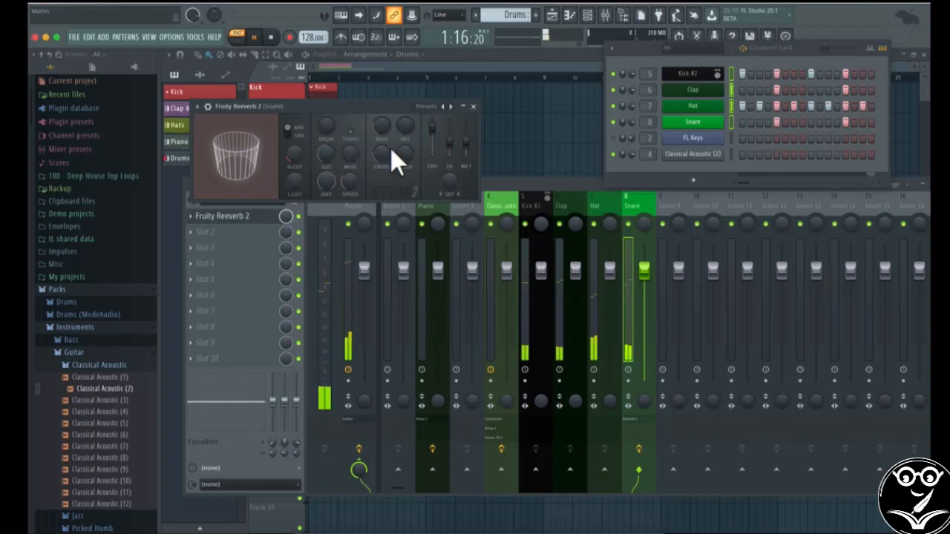
key(space)
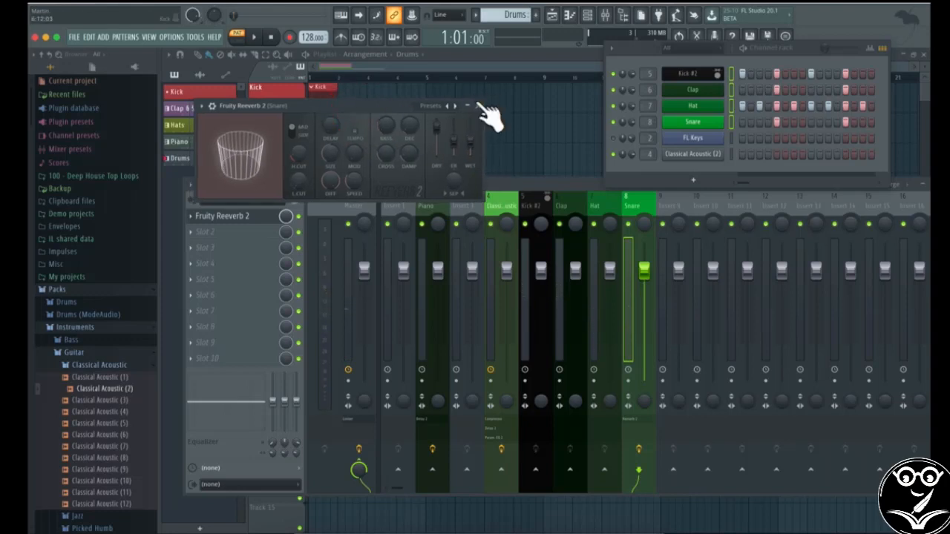
click(472, 106)
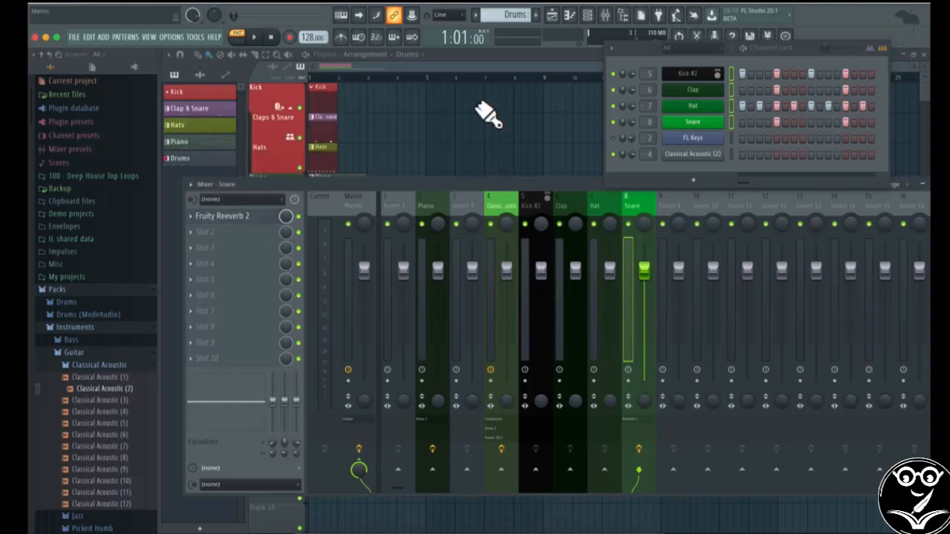
Try routing the selected drum tracks into the Classical Acoustic track, and check the Clap and Kick #2 sends
right_click(656, 200)
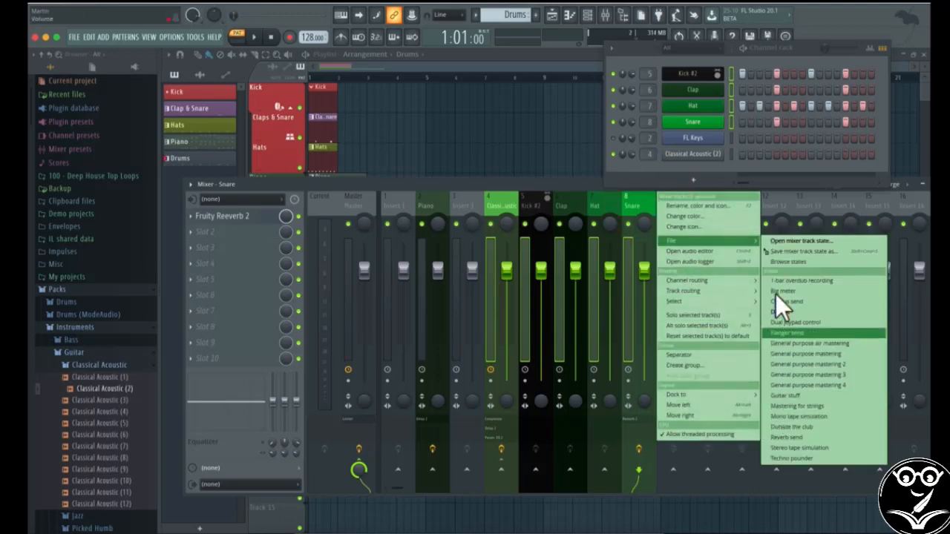
mouse_move(714, 291)
click(790, 199)
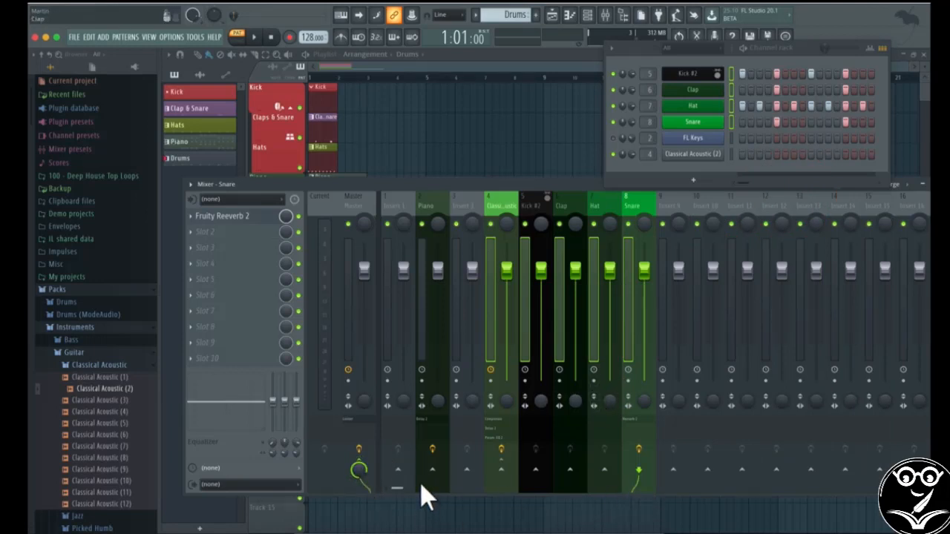
click(607, 202)
click(578, 201)
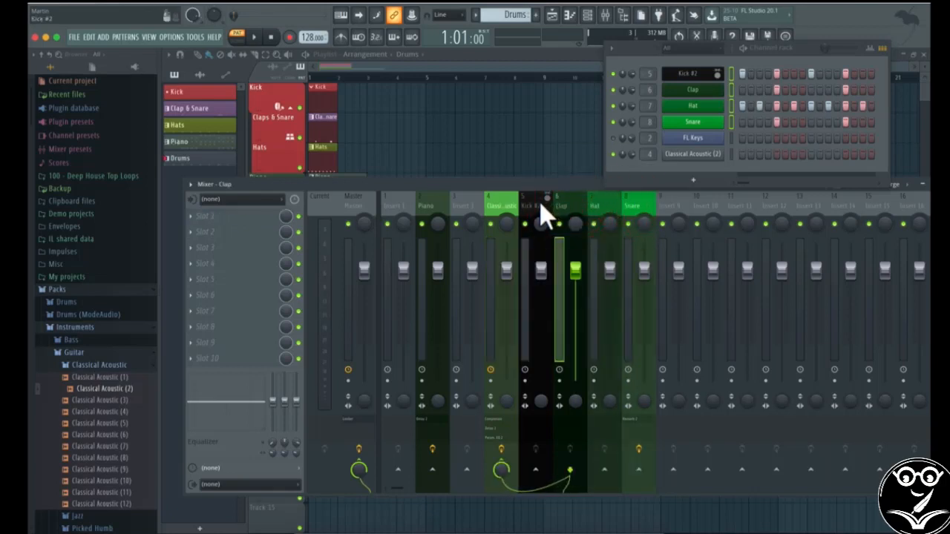
click(540, 207)
click(566, 206)
Disable the sends from the Hat, Kick #2 and Clap tracks to the Classical Acoustic track
click(604, 207)
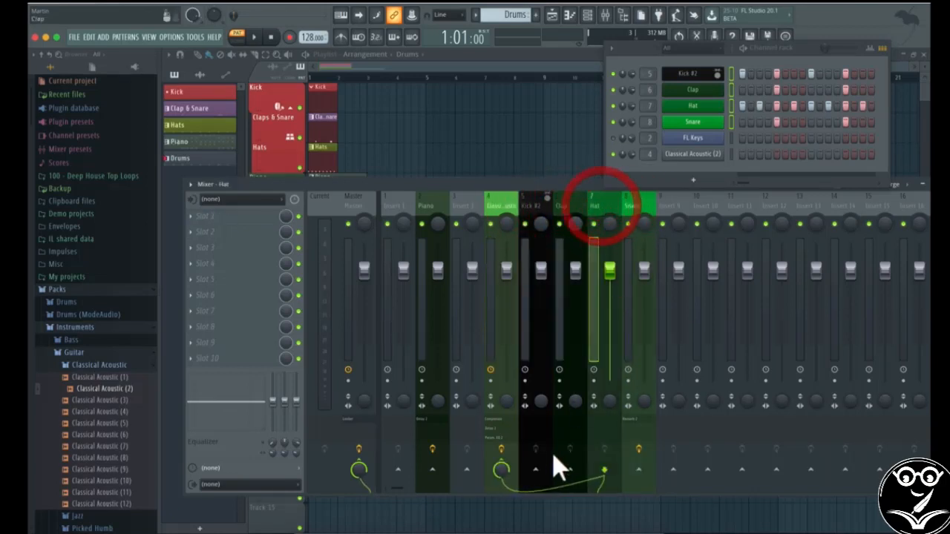
click(501, 467)
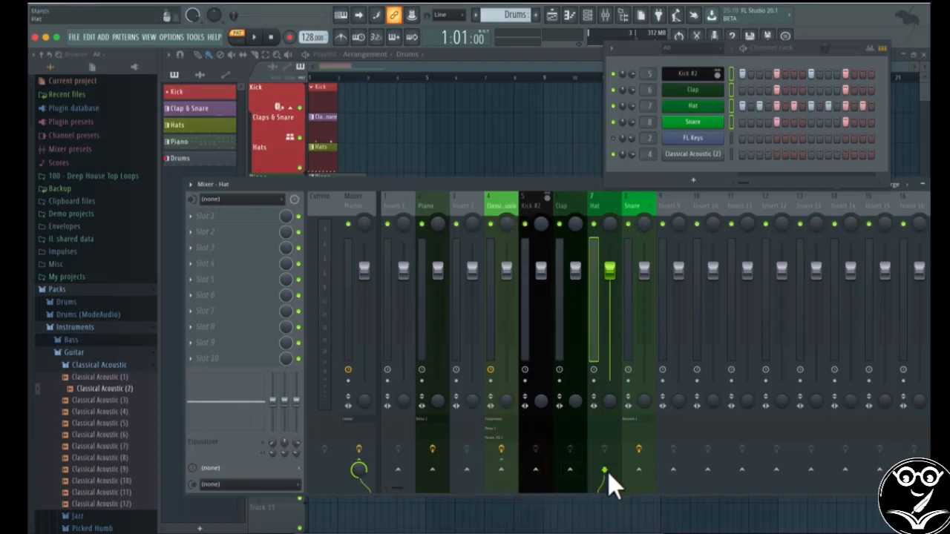
click(531, 205)
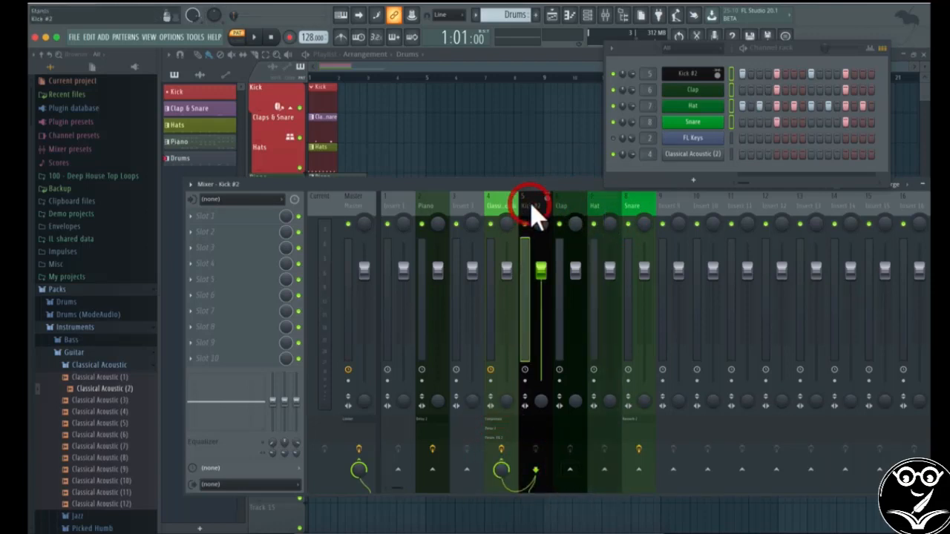
click(506, 205)
click(546, 210)
click(500, 466)
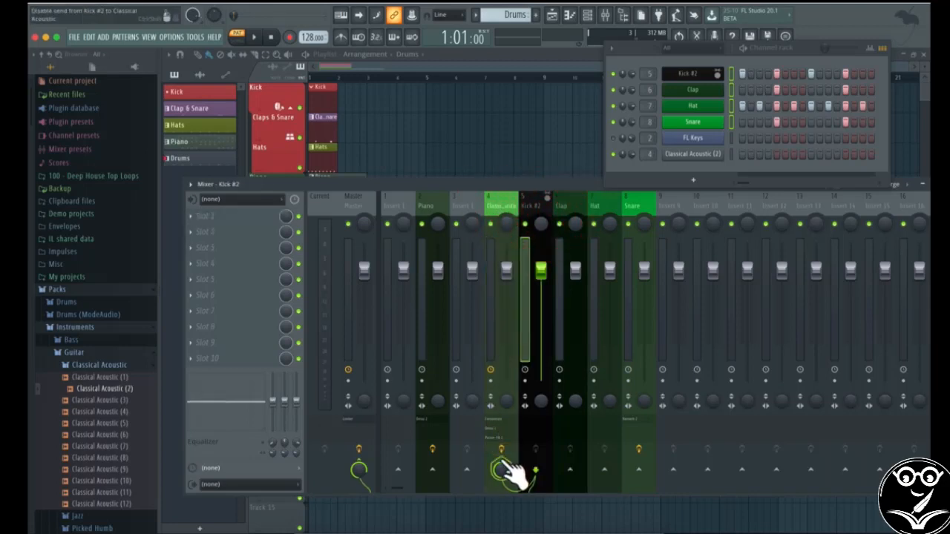
click(576, 204)
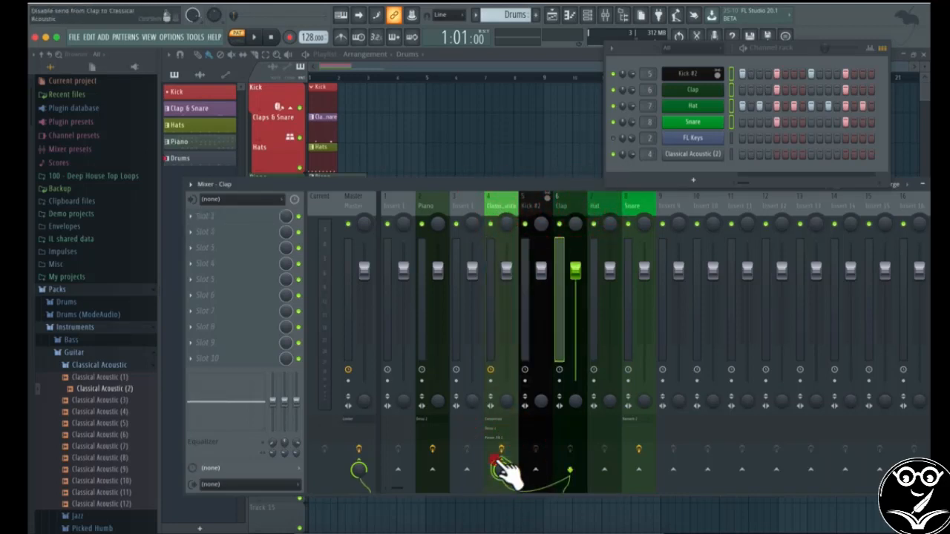
click(497, 465)
click(604, 206)
click(558, 207)
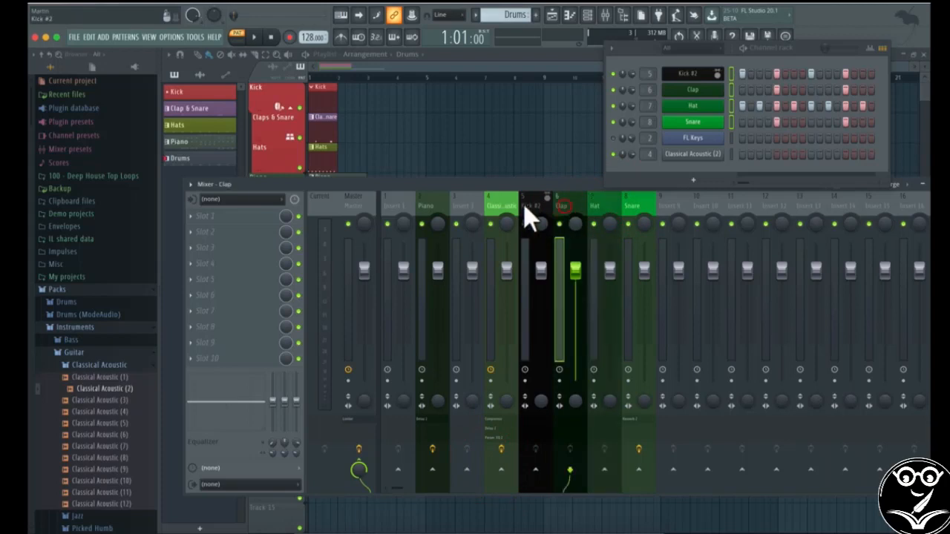
Inspect the routing of the Classical Acoustic, Kick #2, Clap, Hat and Snare mixer tracks one by one
click(502, 205)
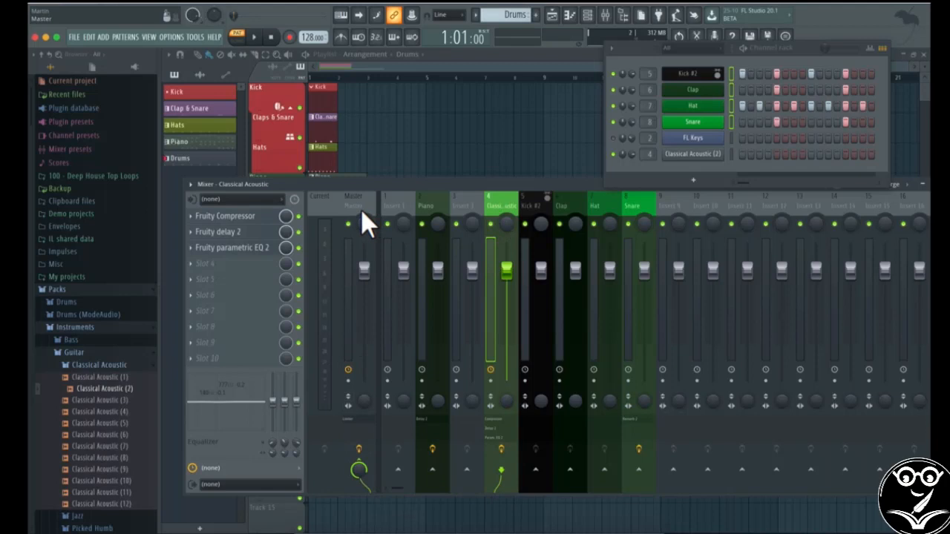
click(543, 207)
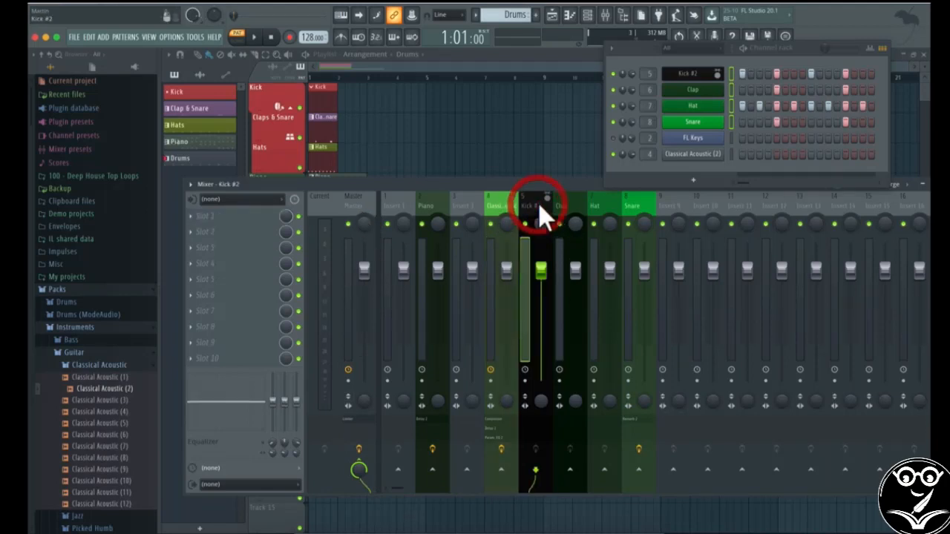
click(570, 204)
click(596, 204)
click(634, 205)
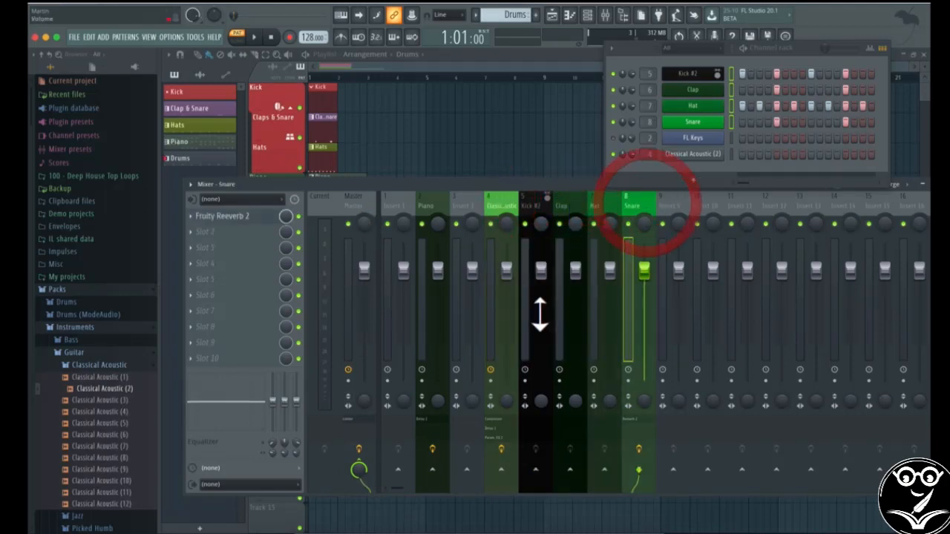
click(601, 205)
click(642, 202)
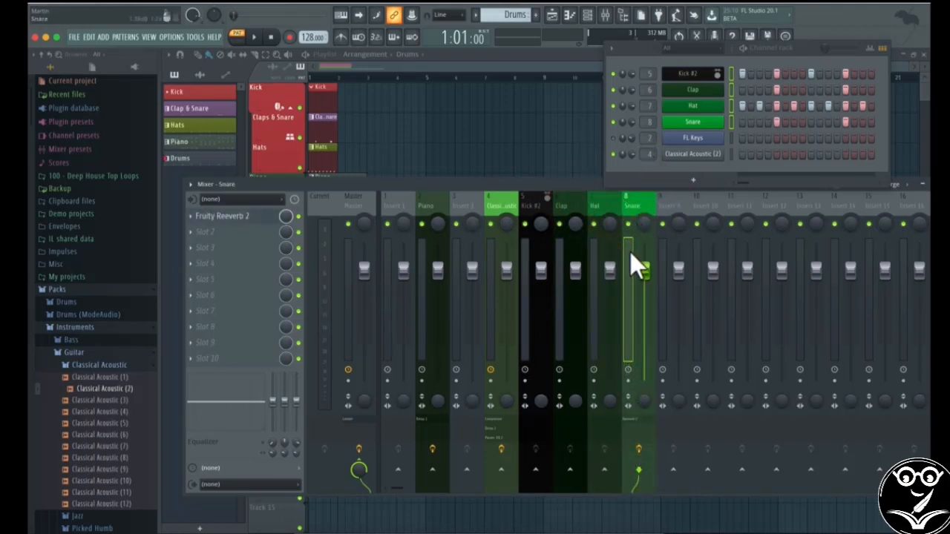
Select the Kick #2, Clap, Hat and Snare mixer tracks together and route them to Insert 1 only
drag(627, 252, 502, 264)
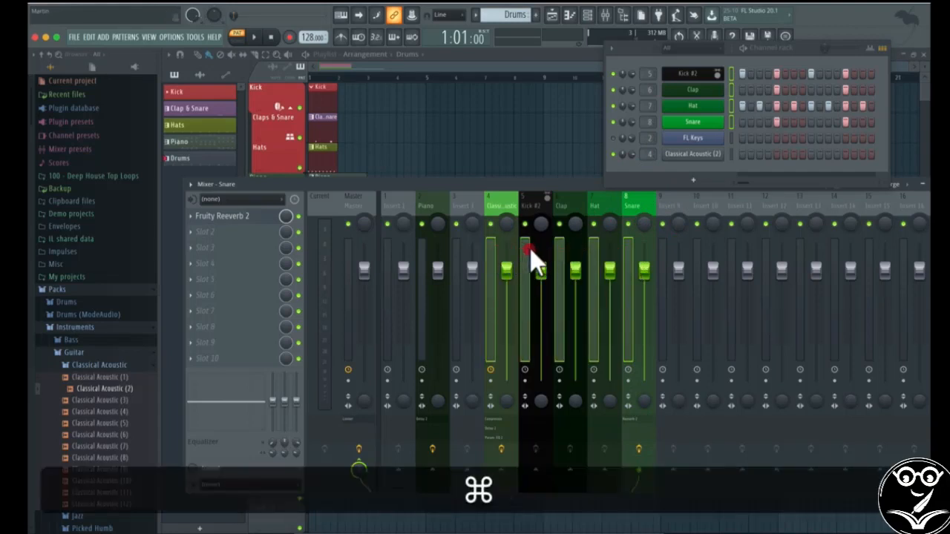
click(492, 249)
drag(631, 253, 545, 264)
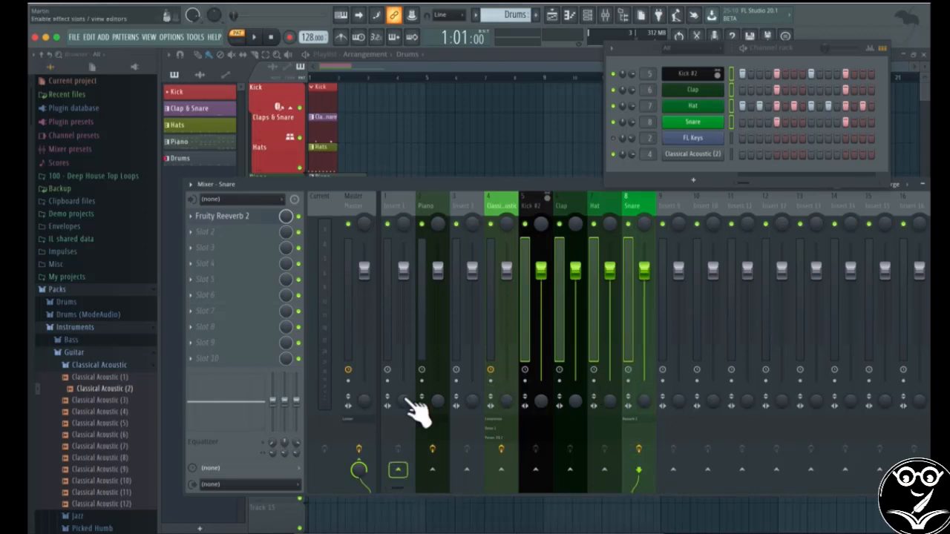
right_click(398, 469)
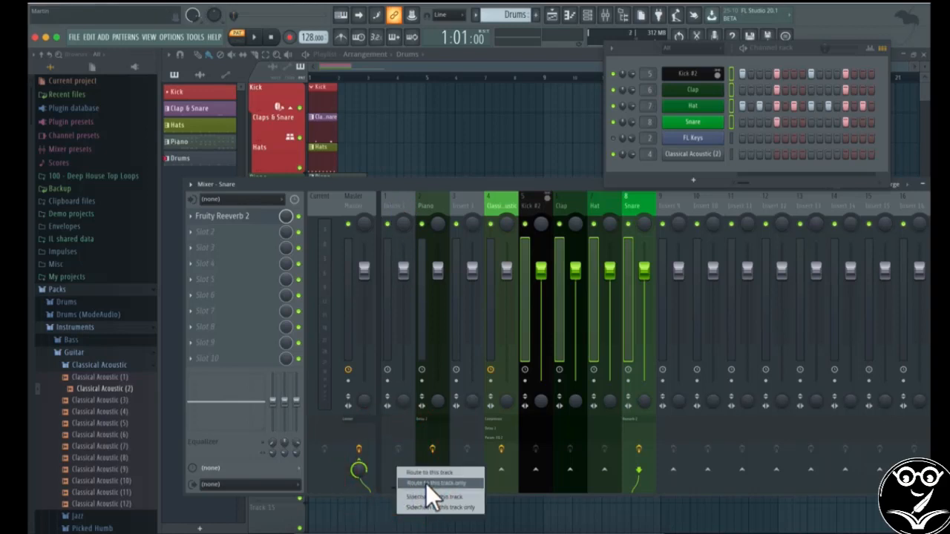
click(425, 483)
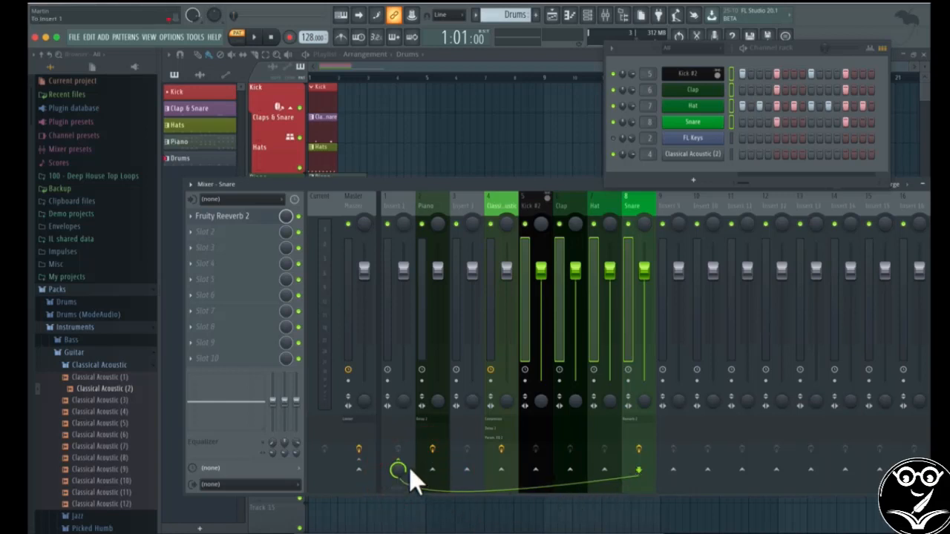
click(388, 201)
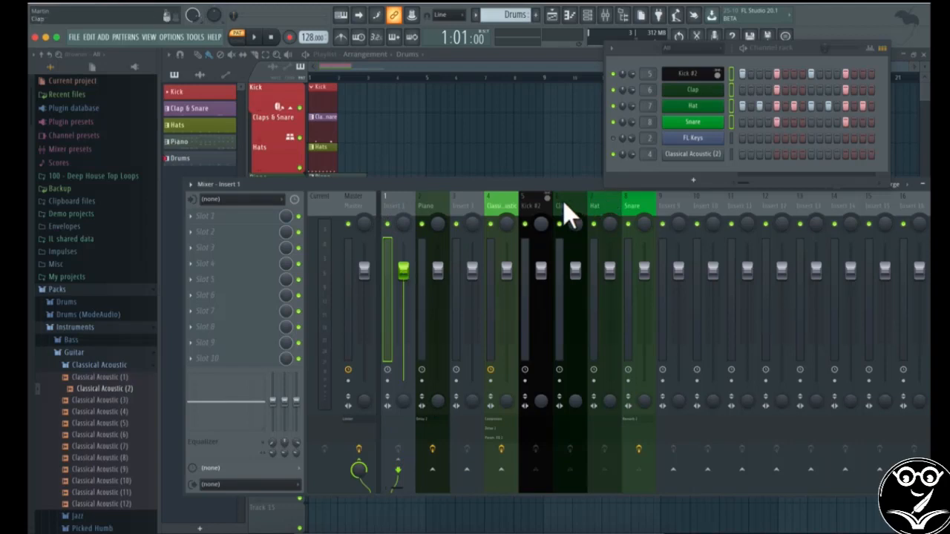
click(489, 204)
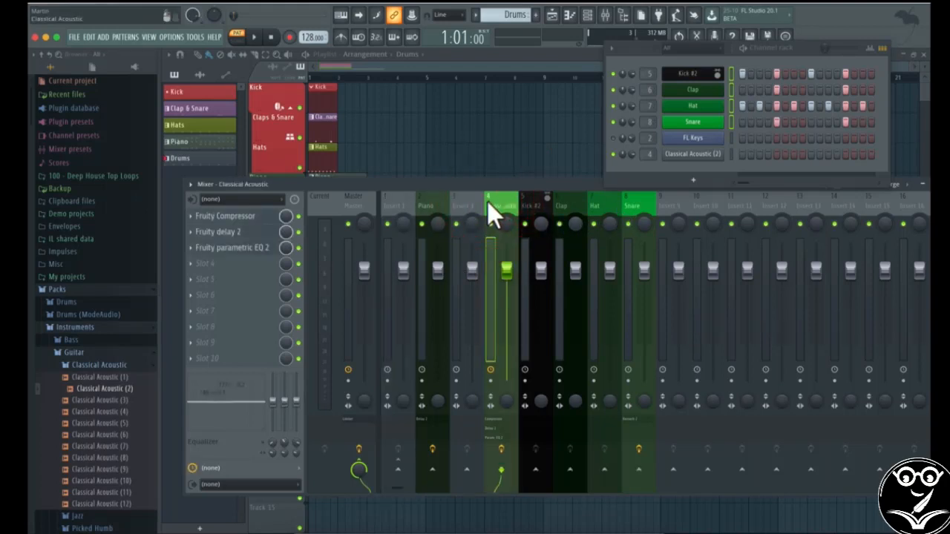
click(429, 202)
Add mixer separators before the Kick #2 track and before Insert 9 to set the drum tracks apart
click(537, 208)
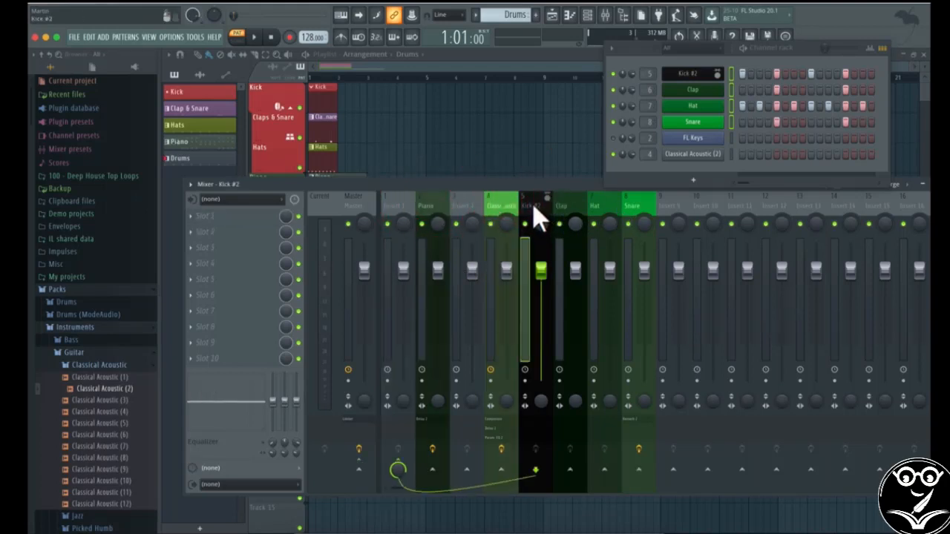
right_click(521, 209)
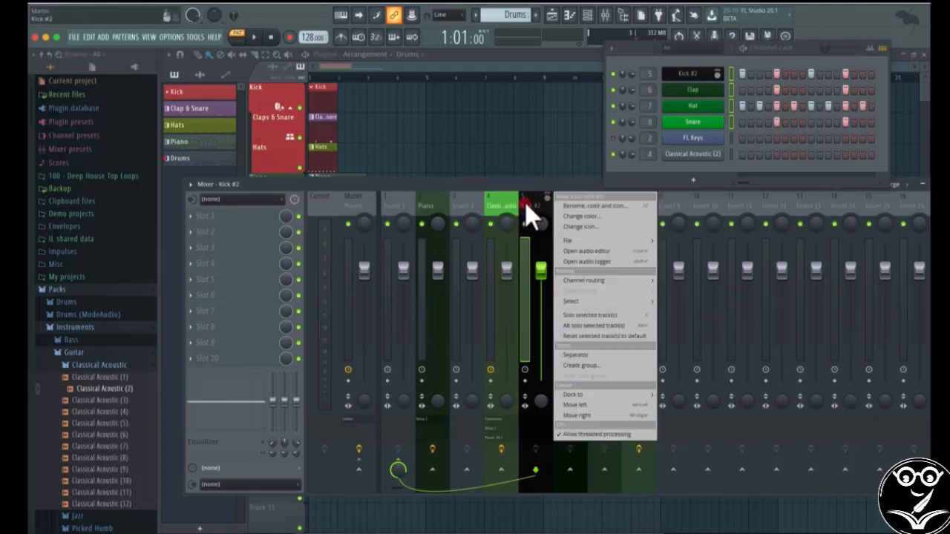
click(591, 357)
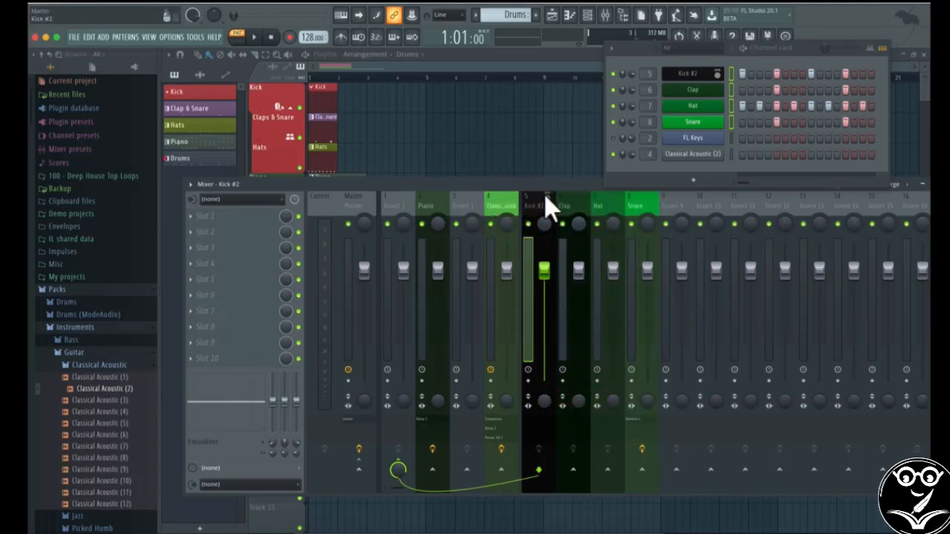
right_click(649, 201)
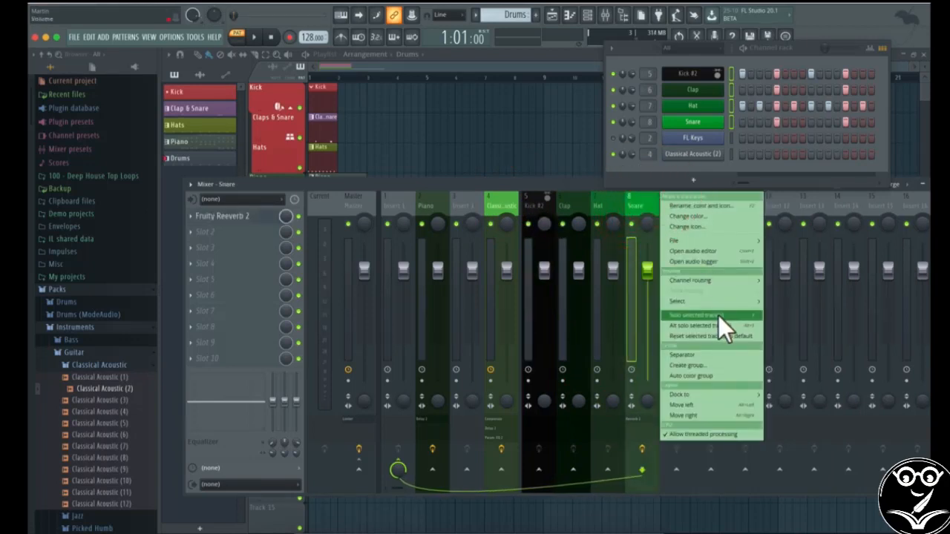
click(700, 354)
right_click(667, 203)
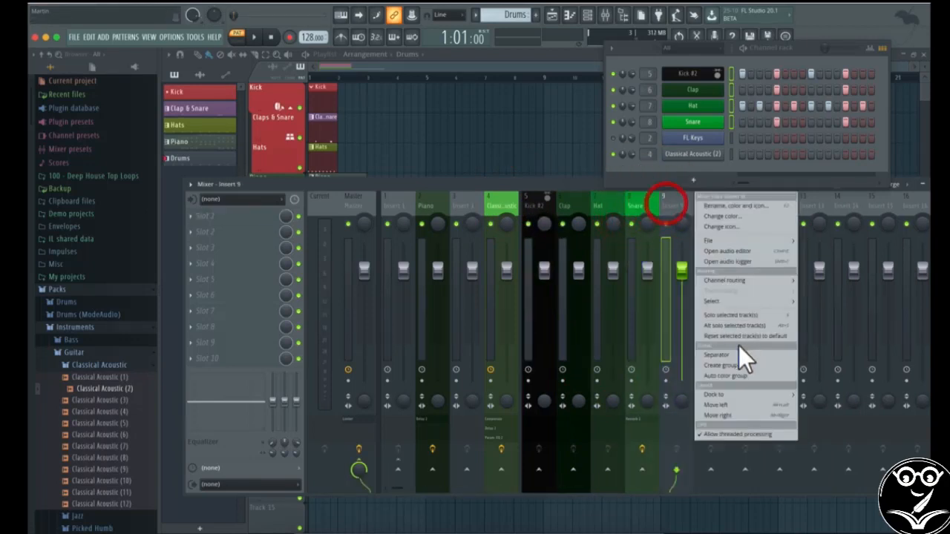
click(734, 358)
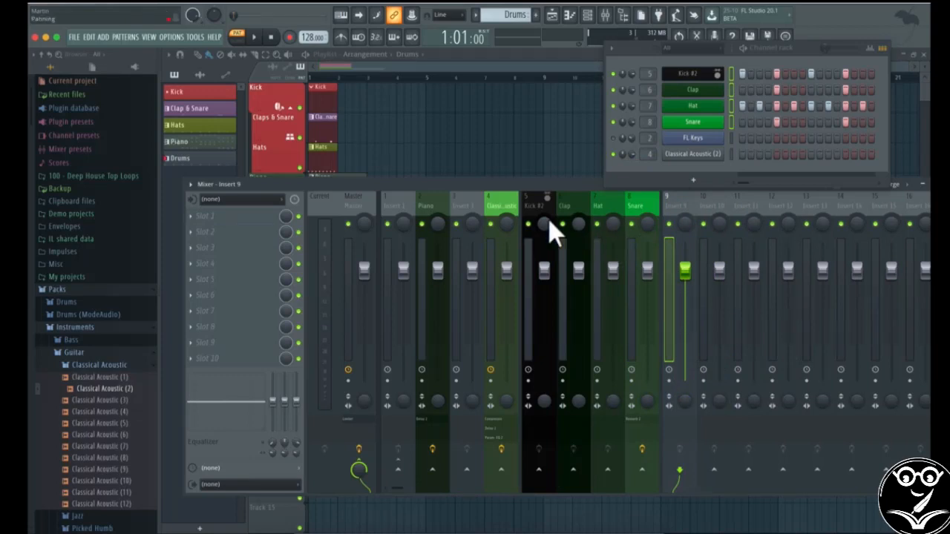
Check the send of each drum track, Snare, Hat, Clap and Kick #2, to Insert 1
click(636, 201)
click(606, 202)
click(564, 205)
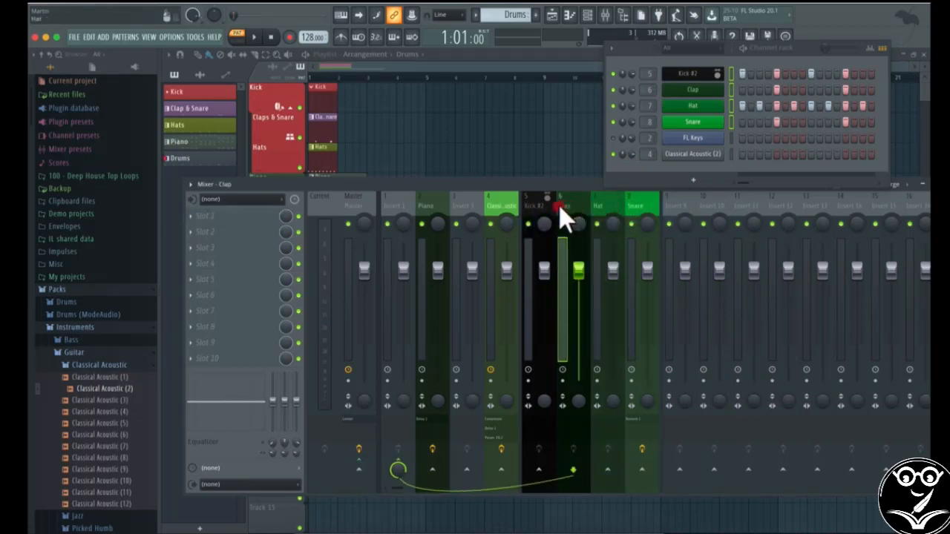
click(548, 207)
click(607, 204)
click(644, 203)
click(606, 202)
click(547, 207)
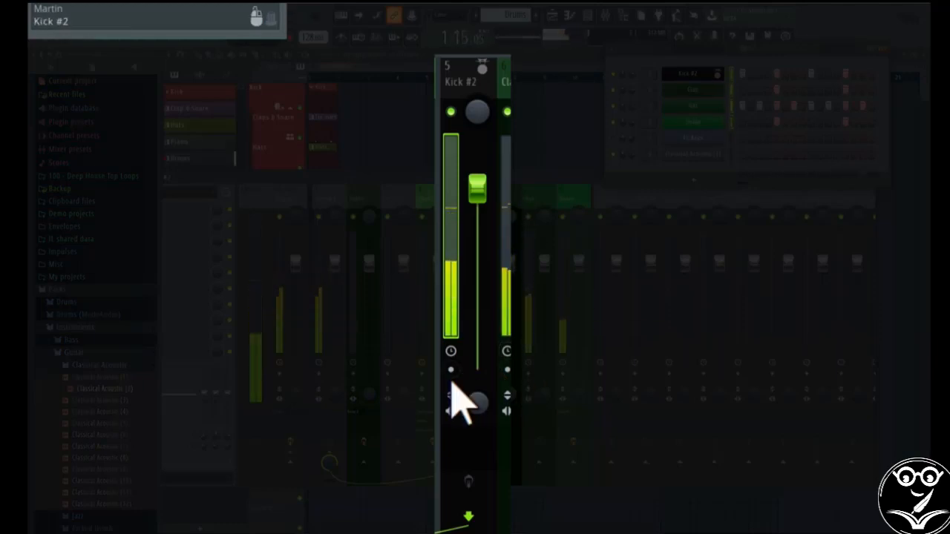
Lower the Kick #2 track's volume to -1.4 dB and try out its panning and mute controls
drag(499, 201, 477, 199)
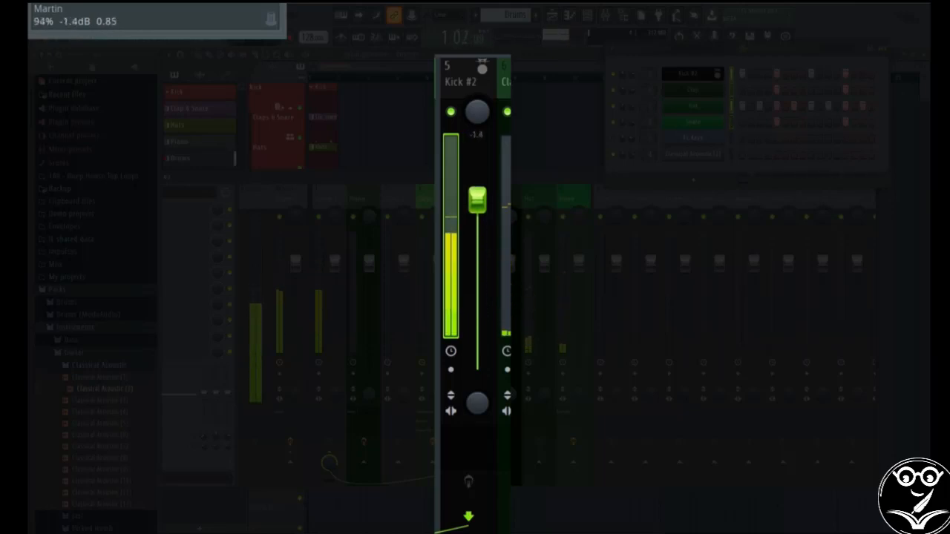
mouse_move(479, 112)
mouse_down()
mouse_move(479, 74)
mouse_move(478, 139)
mouse_move(478, 111)
mouse_up()
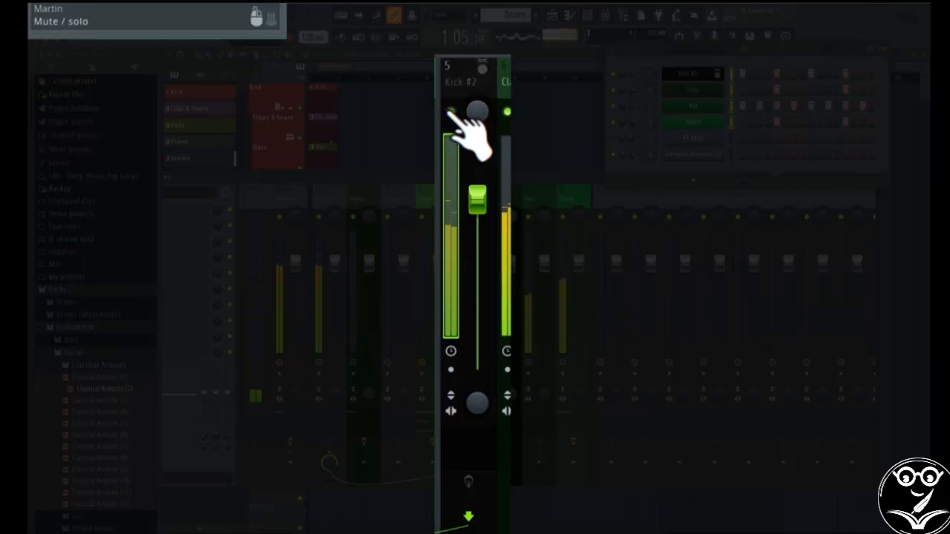
click(451, 111)
click(451, 111)
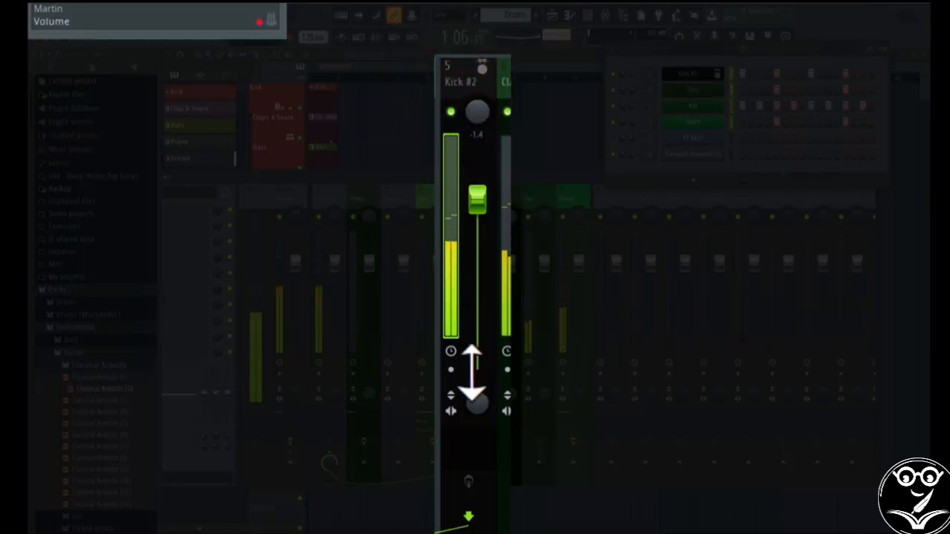
Try a manual track latency value on Kick #2 and reset it
click(451, 352)
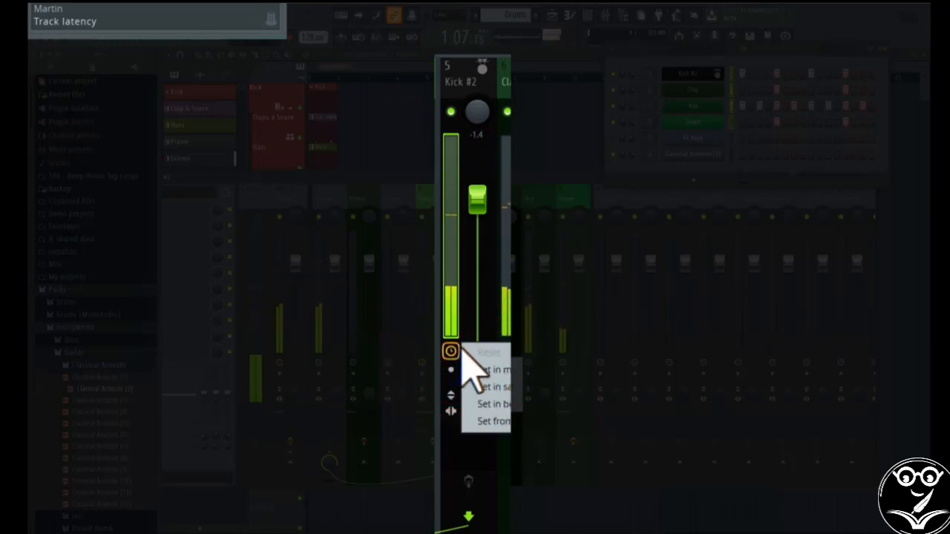
click(490, 370)
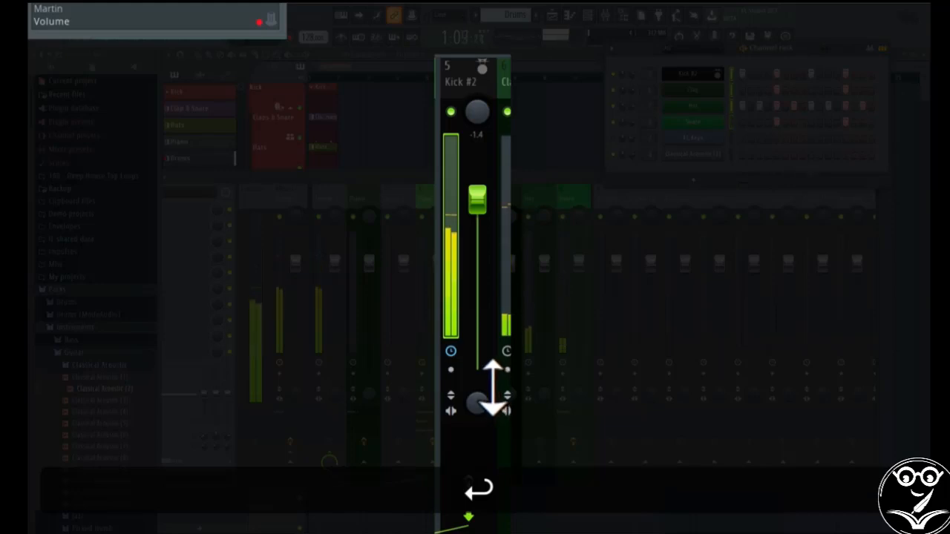
click(452, 352)
click(470, 351)
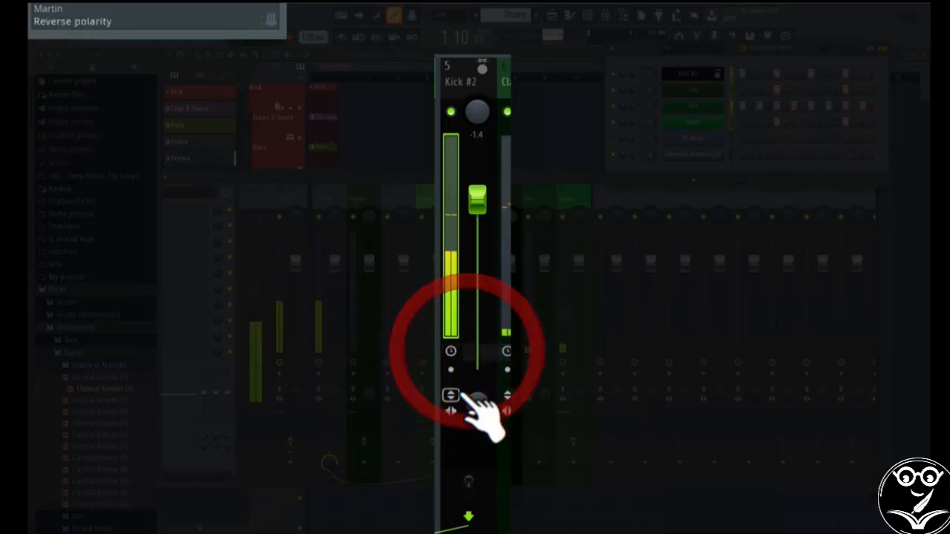
Reverse the polarity of the Kick #2 track and set its stereo separation to 100% separated
click(451, 395)
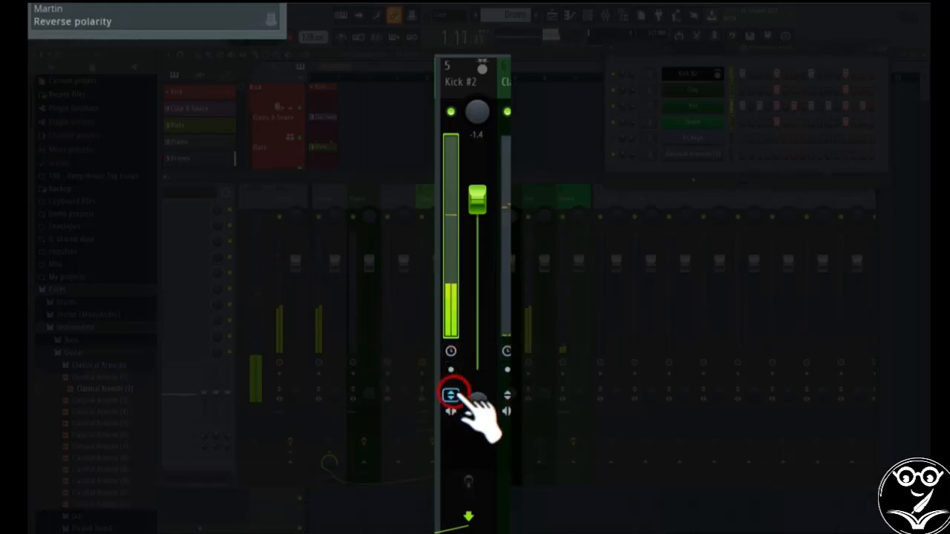
drag(478, 403, 478, 446)
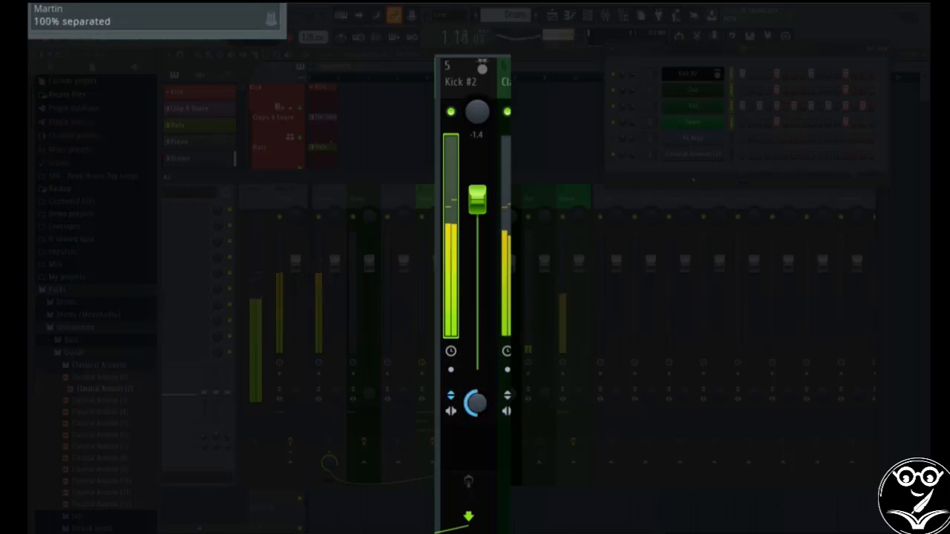
Restore the Kick #2 track's normal polarity, swap its stereo channels and return its stereo separation to the centre
click(452, 396)
click(452, 411)
drag(477, 403, 477, 356)
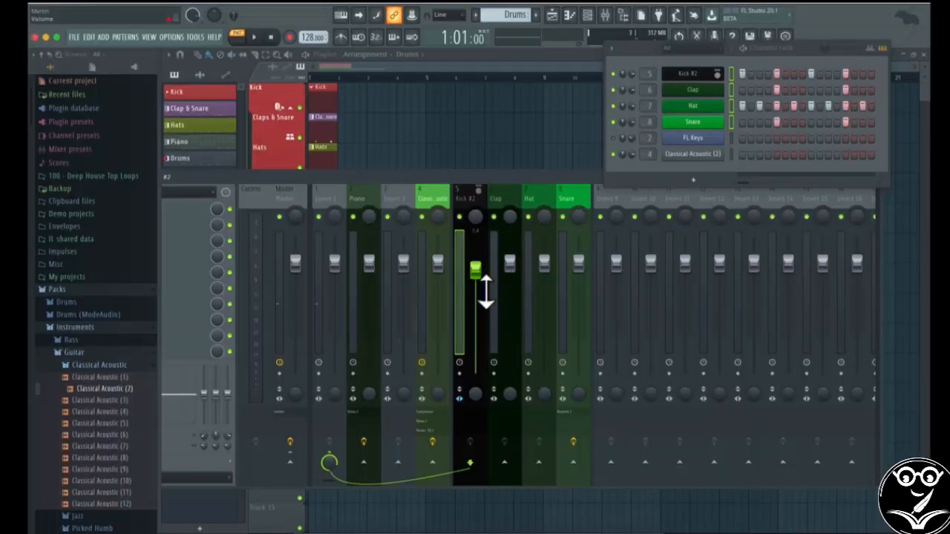
Lower the Kick #2 track's volume to -2.4 dB and view its latency options without setting one
drag(479, 282, 478, 285)
click(460, 363)
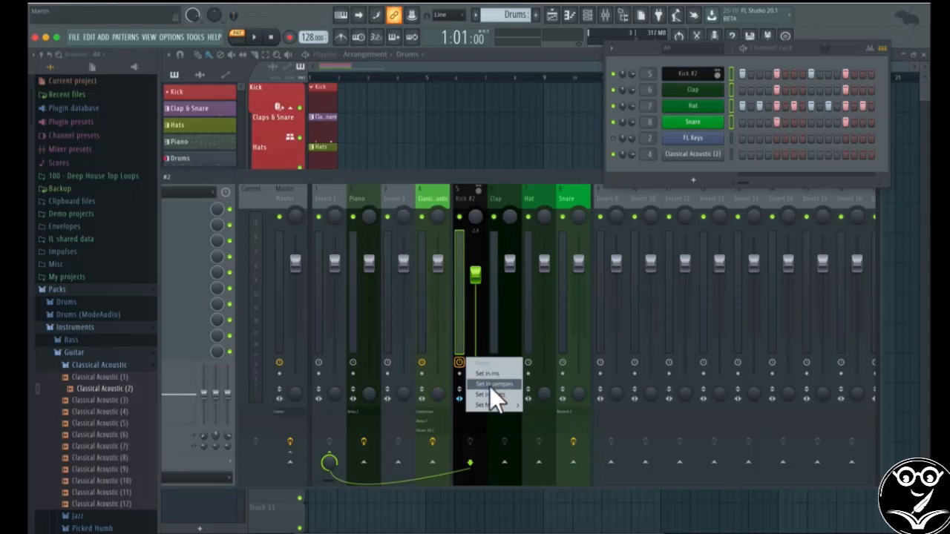
click(556, 172)
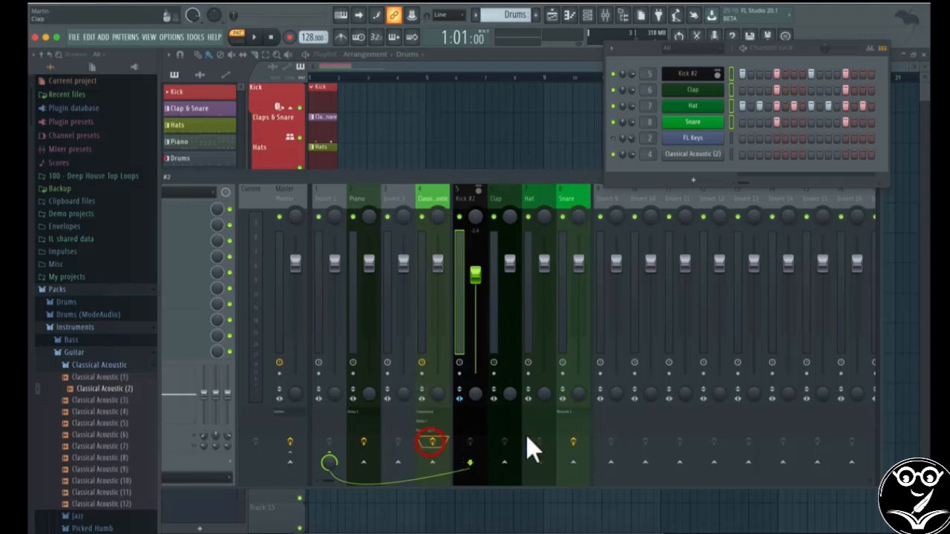
click(443, 447)
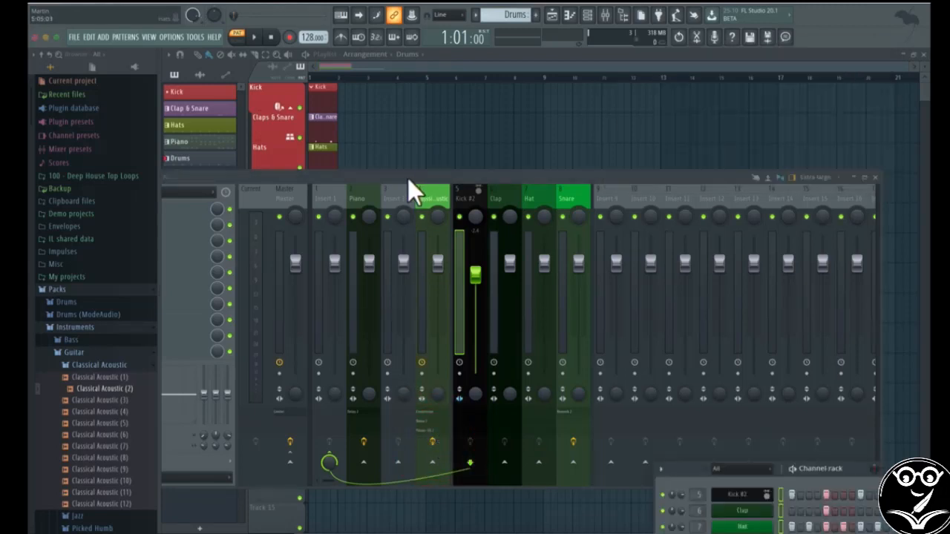
Bring the mixer's options within reach and switch its track meters to the Waveforms view
drag(401, 178, 500, 169)
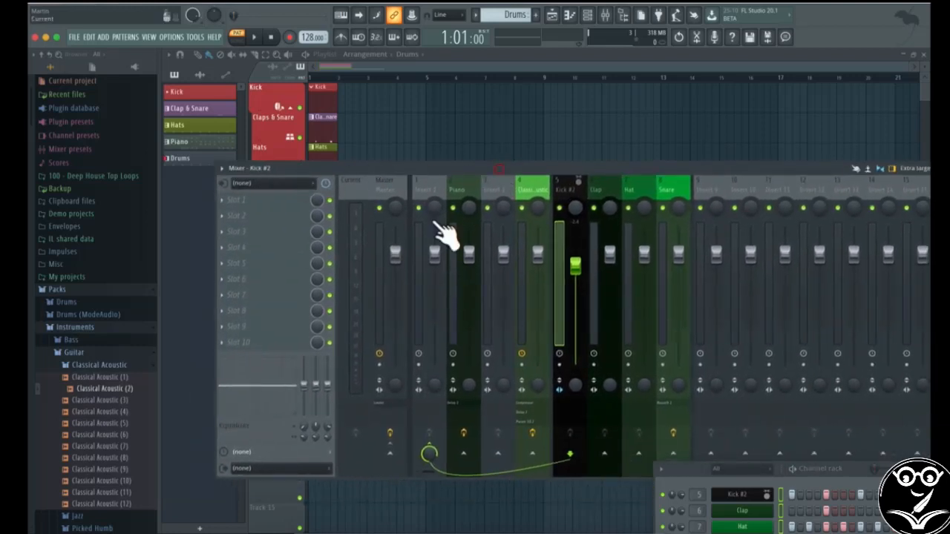
click(222, 169)
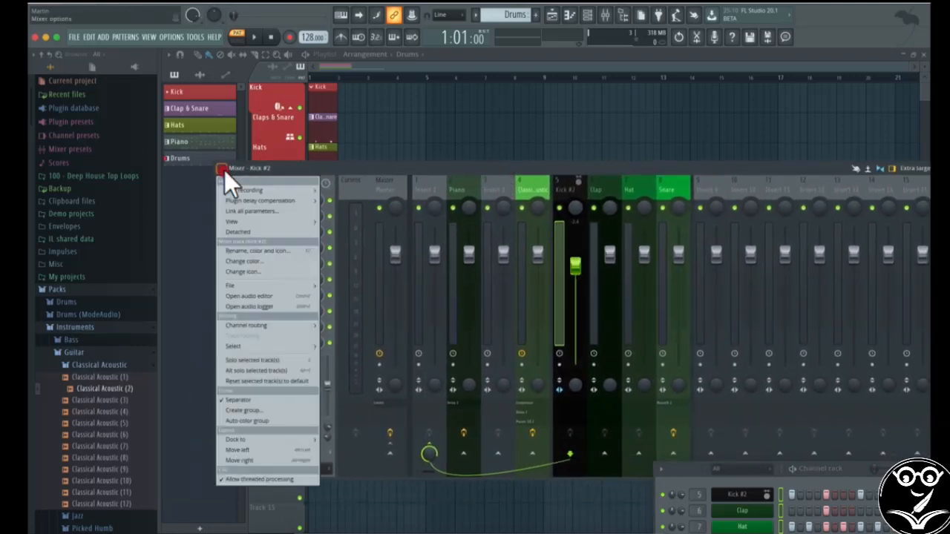
mouse_move(270, 348)
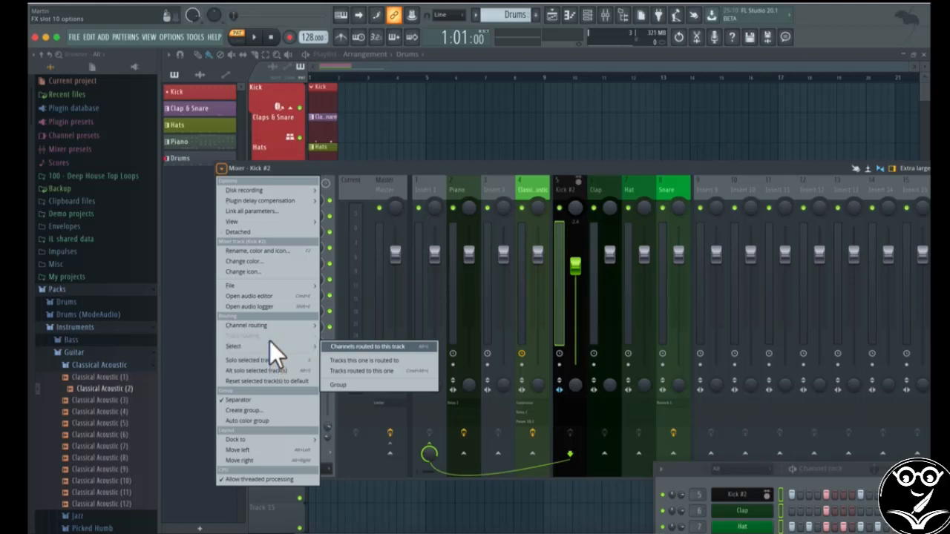
mouse_move(265, 219)
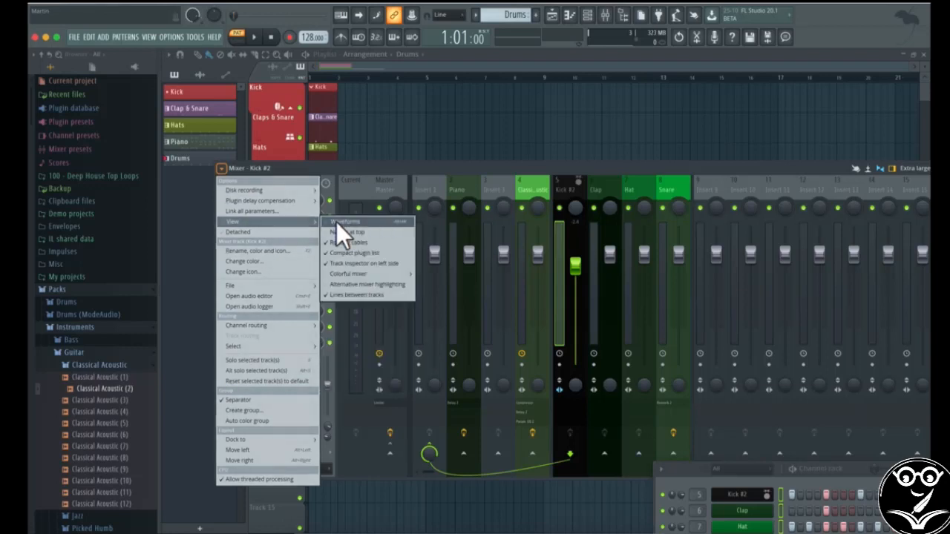
click(336, 221)
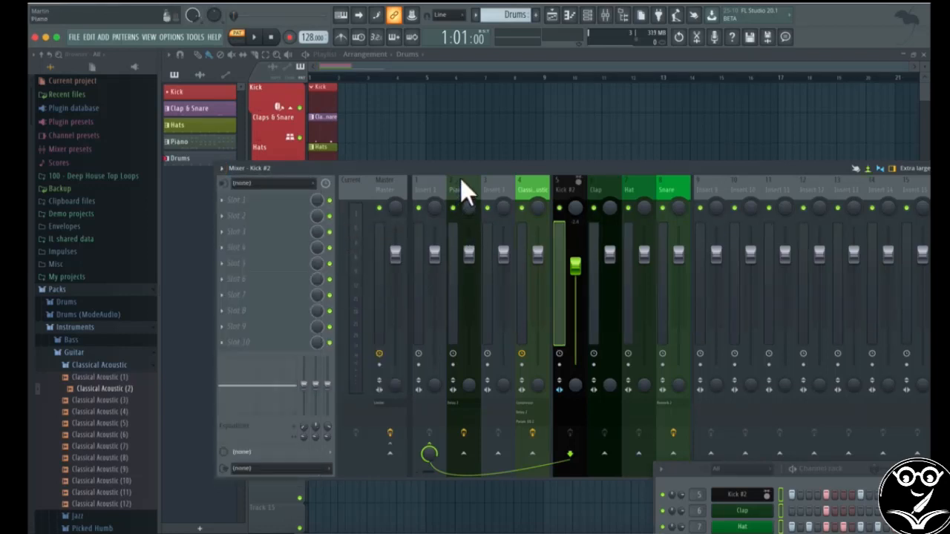
Reposition the mixer and briefly play the Drums pattern to watch the waveforms on the tracks
drag(460, 178, 383, 190)
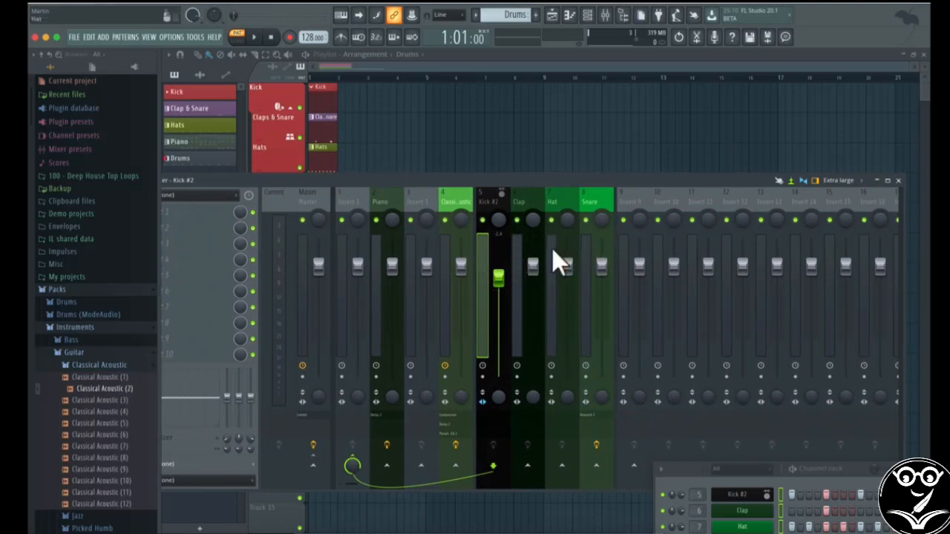
key(space)
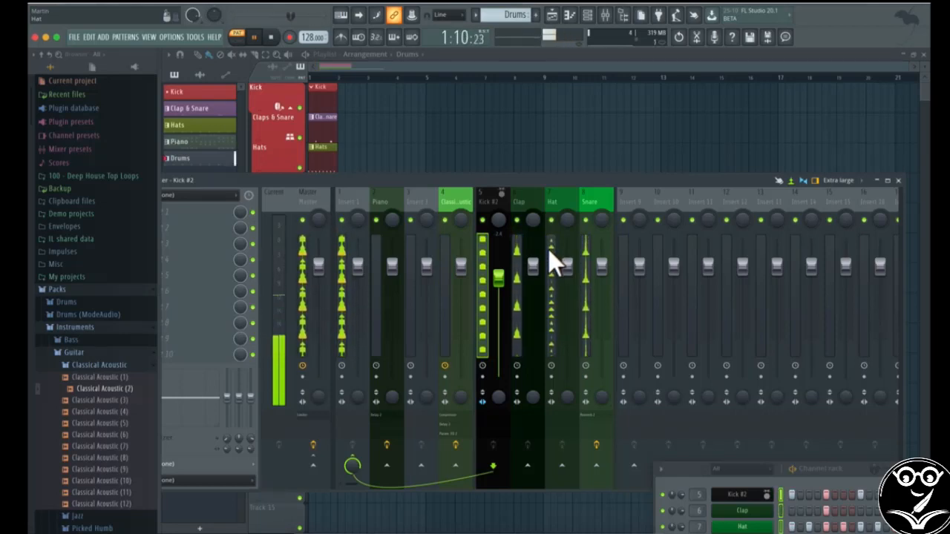
key(space)
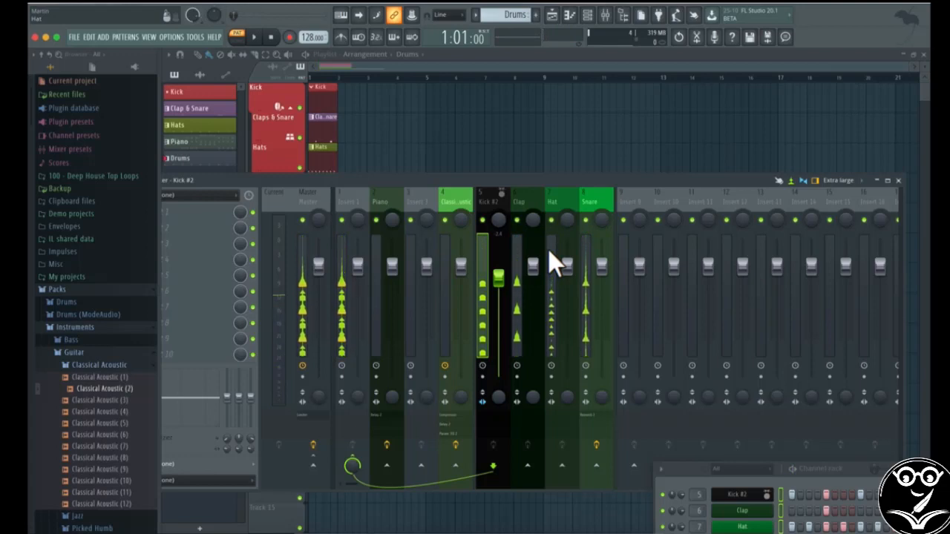